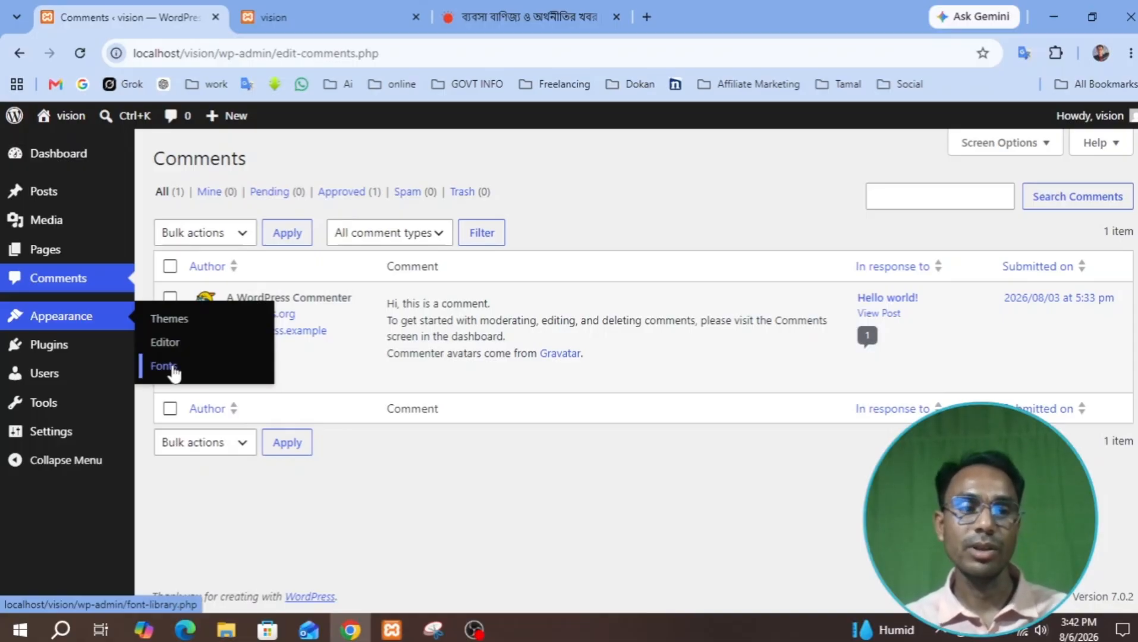
Open the All Users list, which shows the single Administrator account with 2 posts.
{"action": "mouse_move", "coordinate": [69, 353]}
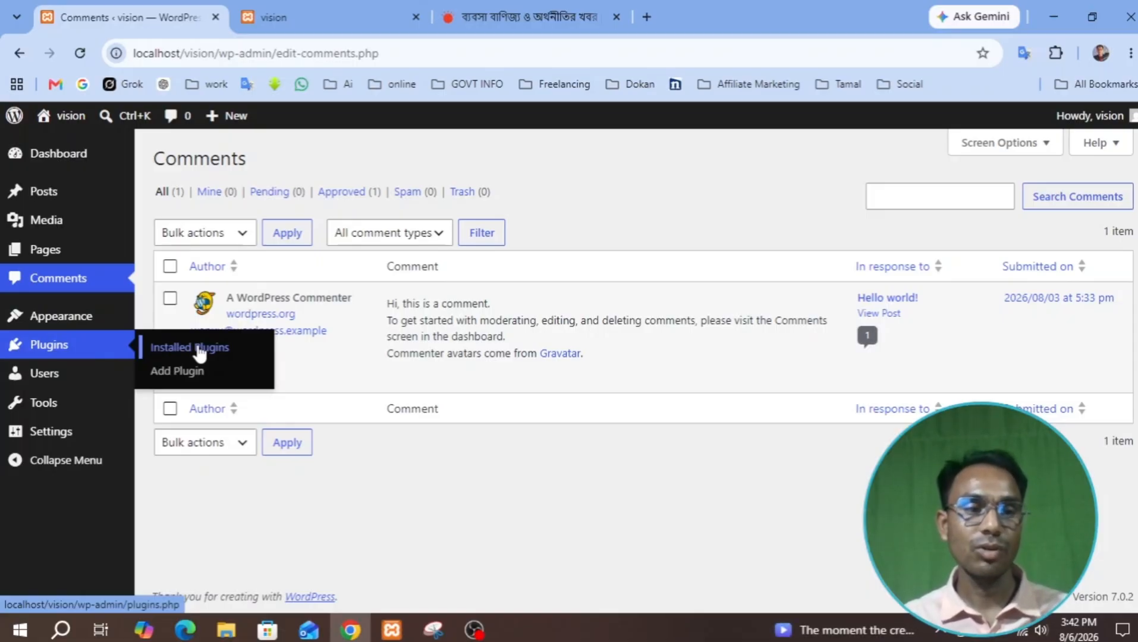
{"action": "mouse_move", "coordinate": [42, 378]}
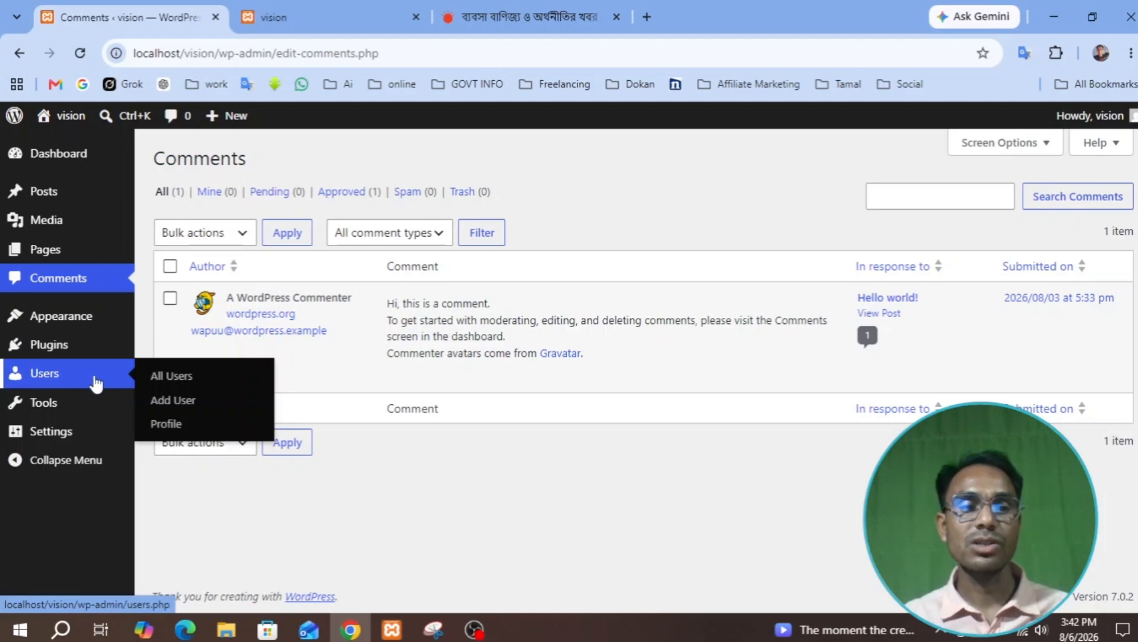
{"action": "left_click", "coordinate": [53, 382]}
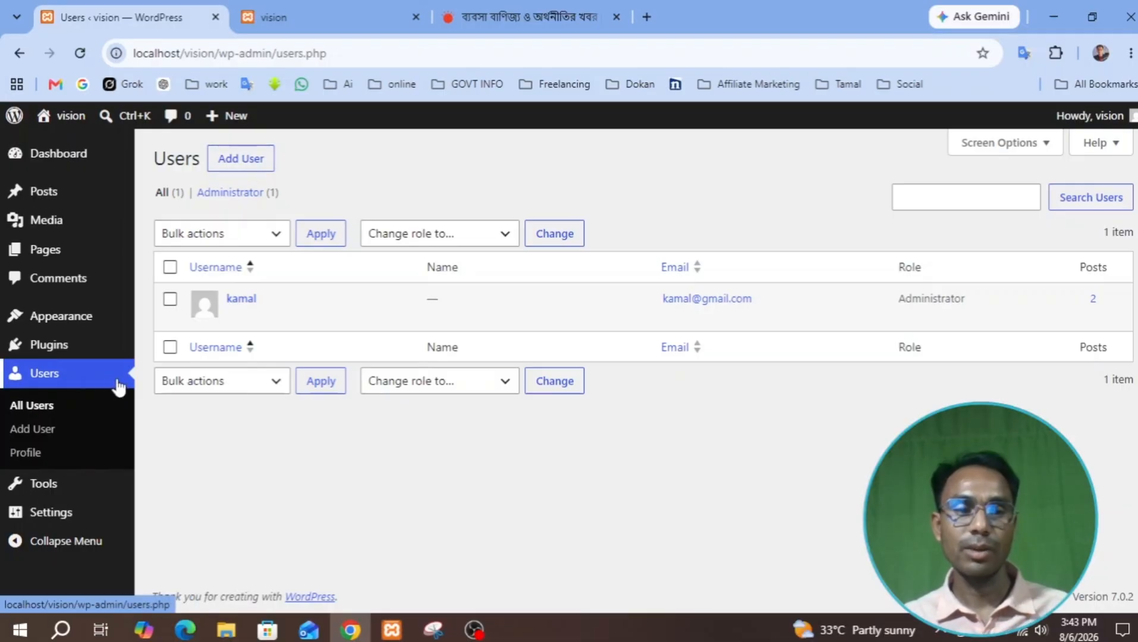
{"action": "mouse_move", "coordinate": [48, 496]}
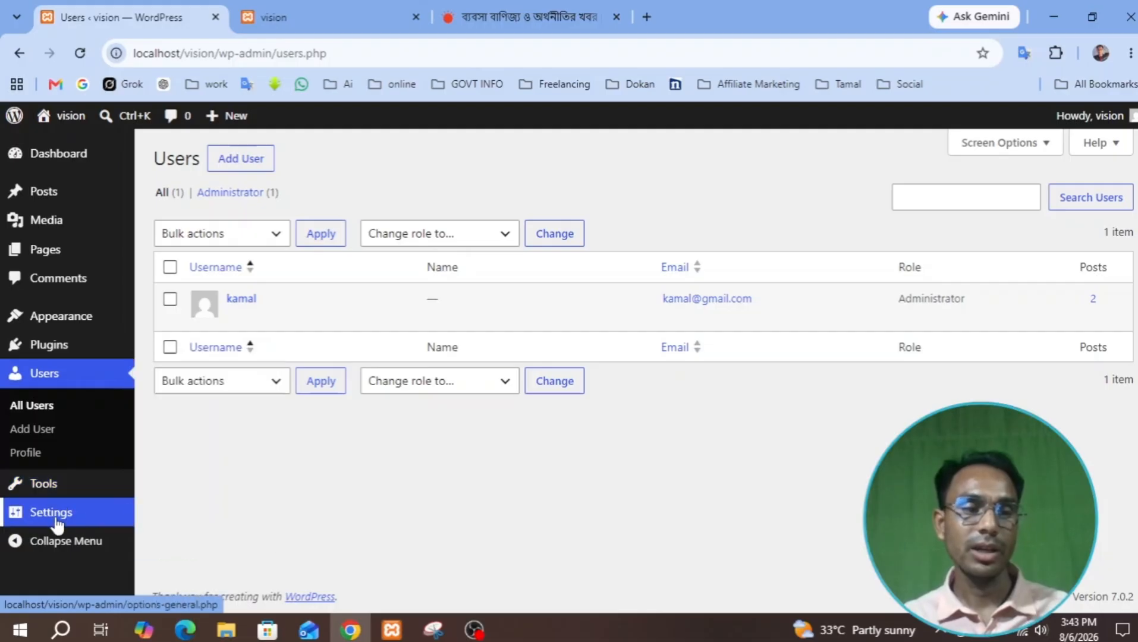
In General Settings, replace the site title 'vision' with 'kamalroy' and save the changes.
{"action": "left_click", "coordinate": [58, 519]}
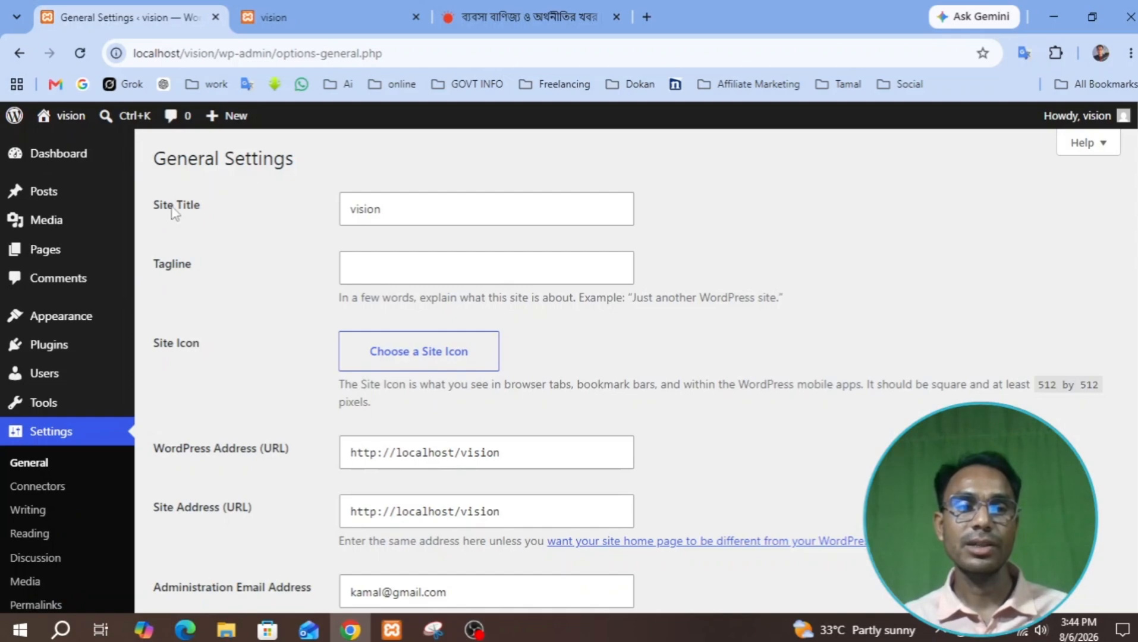
{"action": "left_click", "coordinate": [393, 209]}
{"action": "left_click_drag", "start_coordinate": [394, 209], "coordinate": [344, 211]}
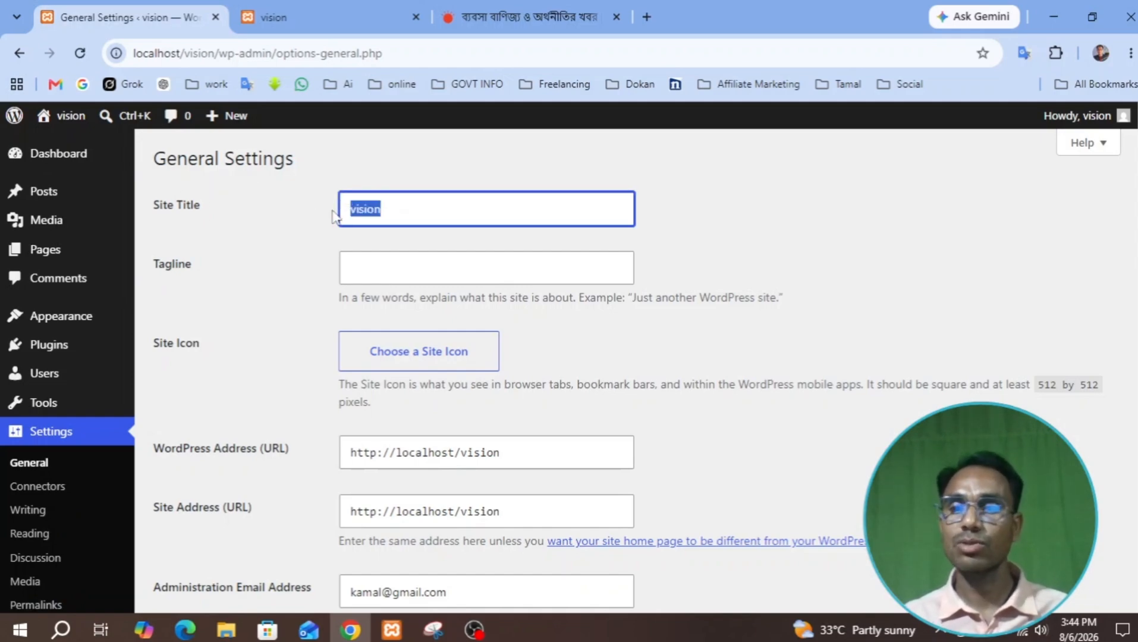
{"action": "type", "text": "ka"}
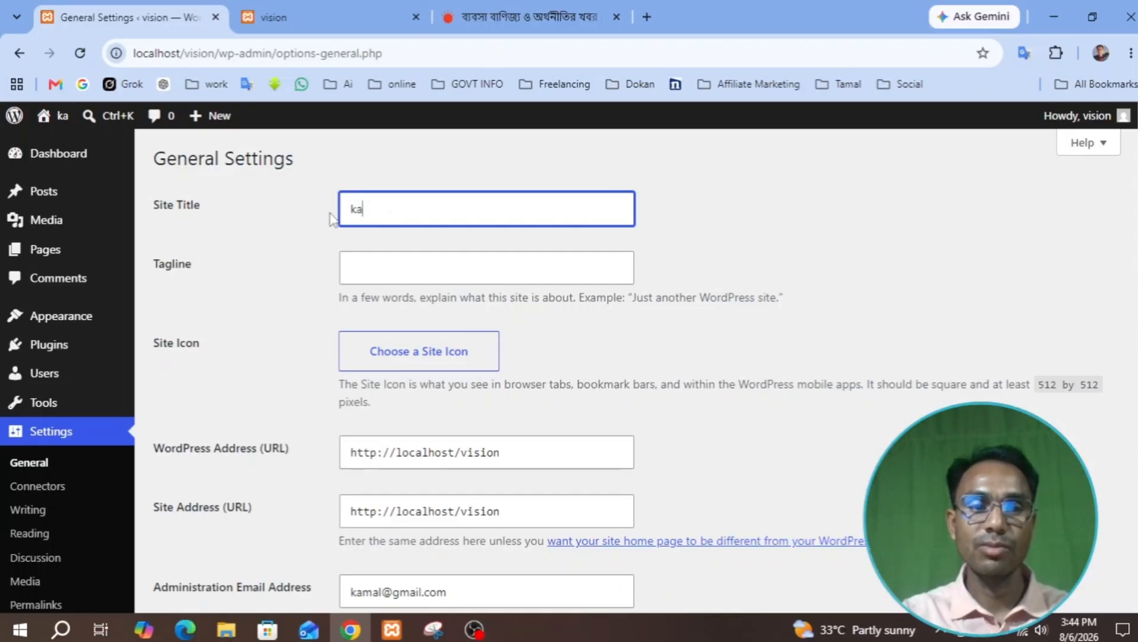
{"action": "type", "text": "mal"}
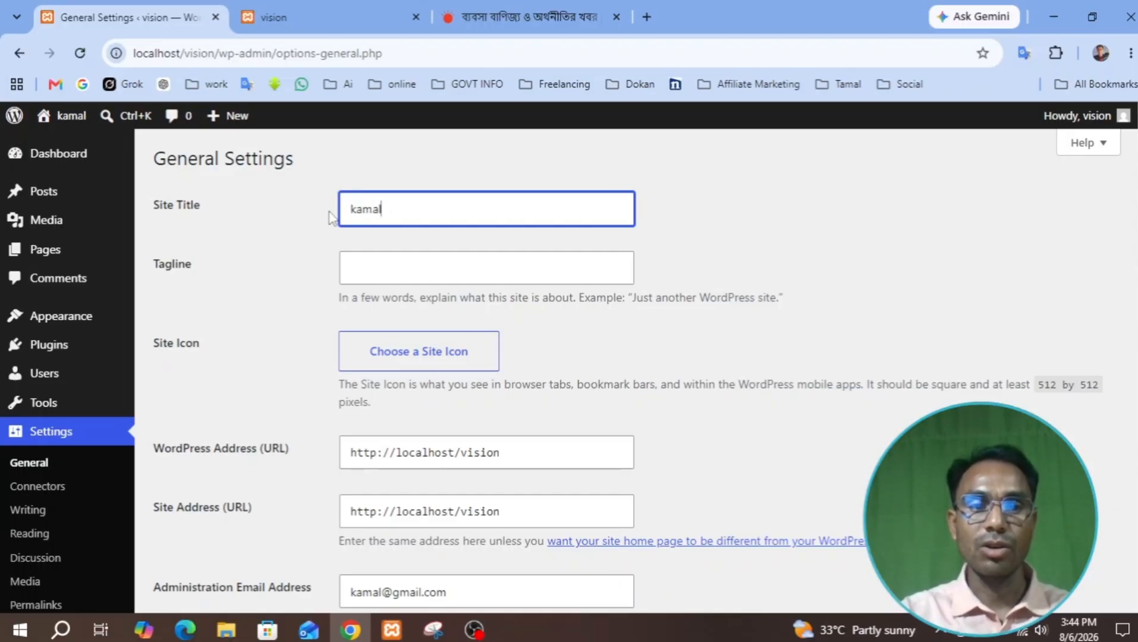
{"action": "type", "text": "roy"}
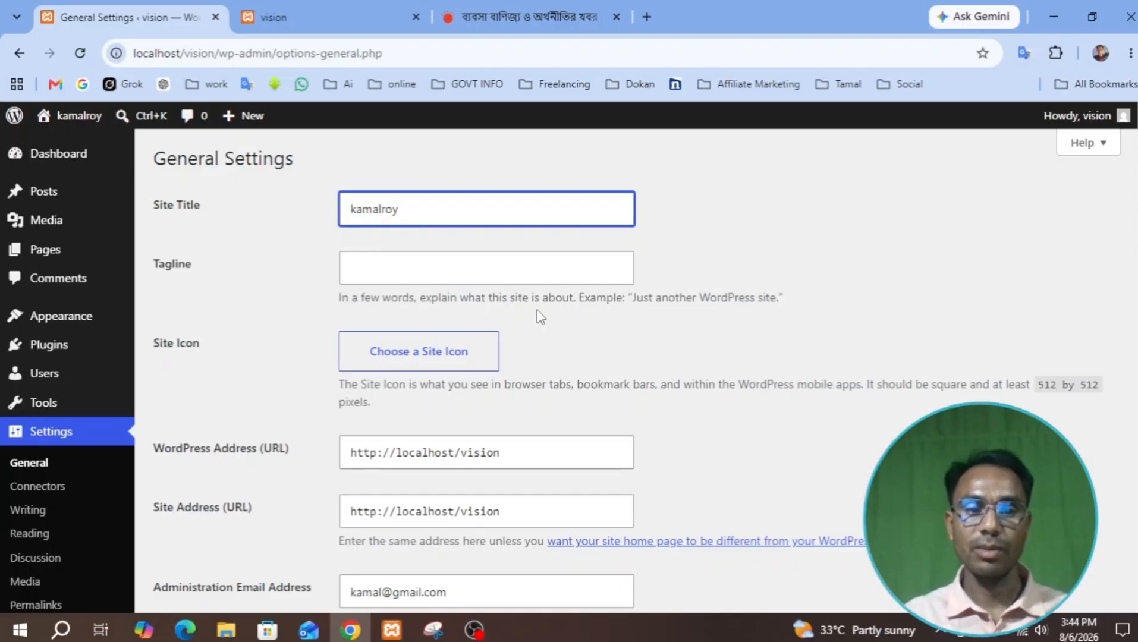
{"action": "scroll", "coordinate": [516, 329], "scroll_direction": "down", "scroll_amount": 5}
{"action": "scroll", "coordinate": [493, 385], "scroll_direction": "down", "scroll_amount": 10}
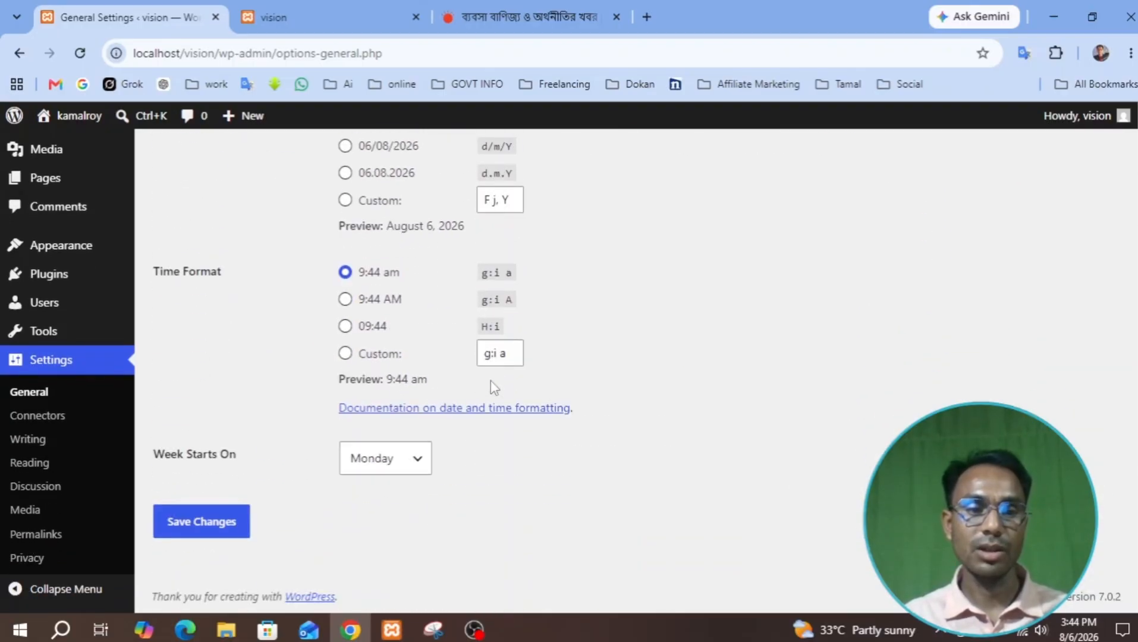
{"action": "left_click", "coordinate": [205, 524]}
{"action": "scroll", "coordinate": [731, 434], "scroll_direction": "up", "scroll_amount": 10}
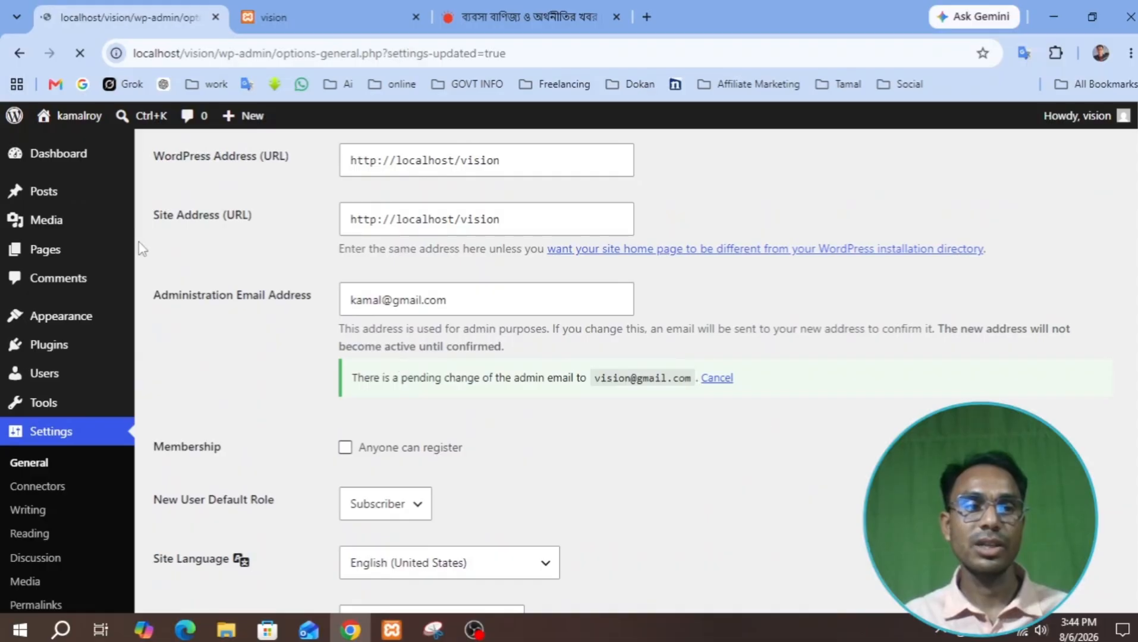
{"action": "mouse_move", "coordinate": [64, 125]}
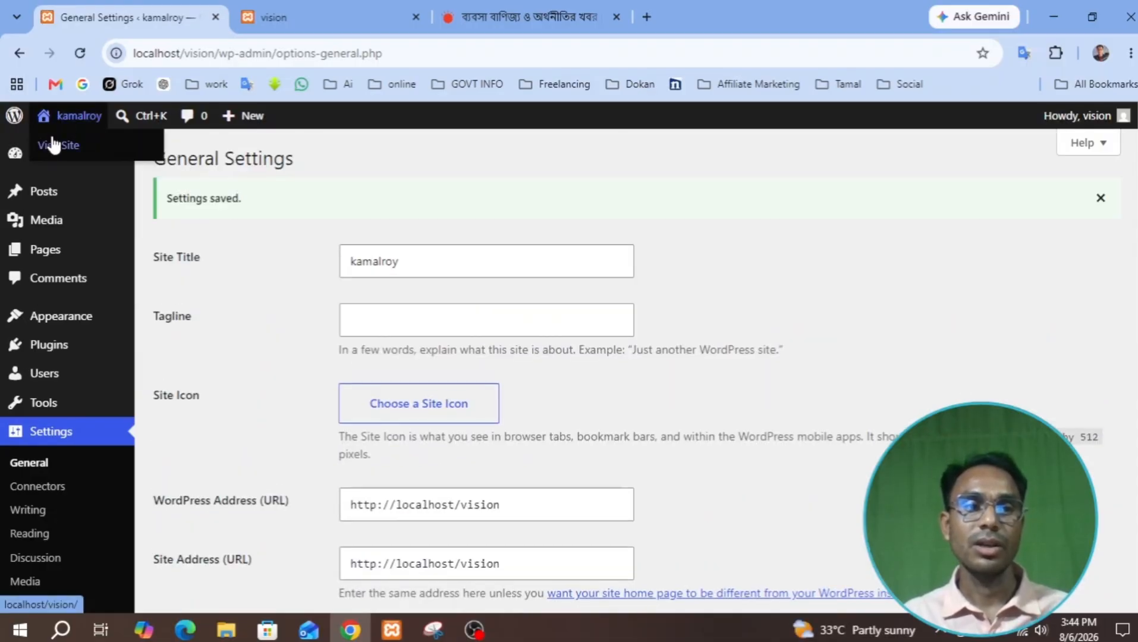
View the site's front page, titled kamalroy, in a new browser tab.
{"action": "right_click", "coordinate": [65, 118]}
{"action": "left_click", "coordinate": [93, 137]}
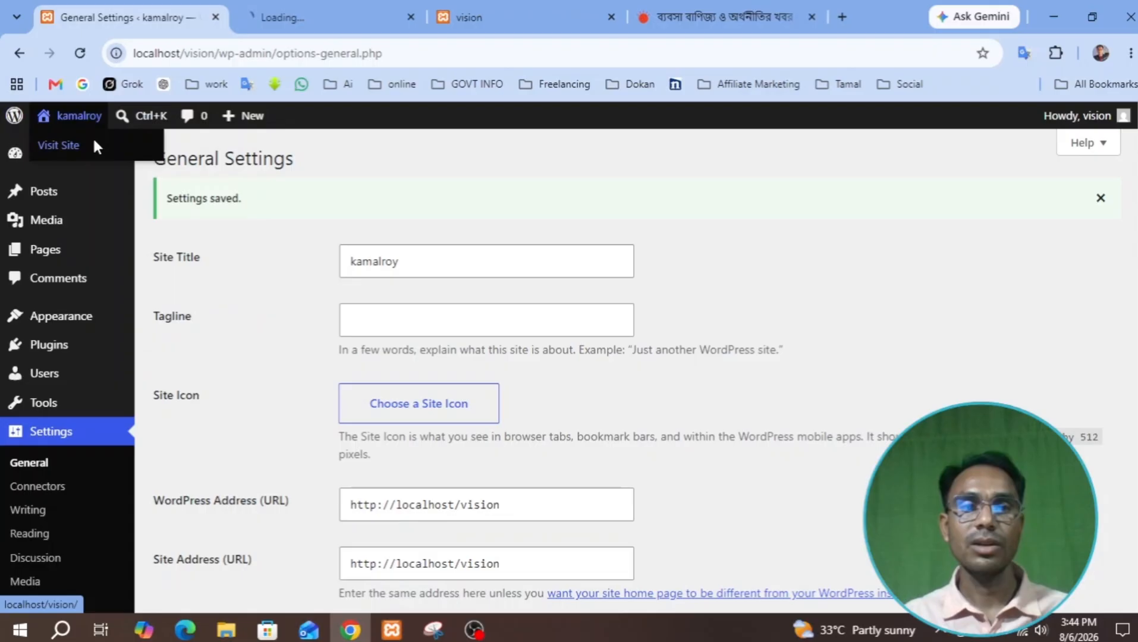
{"action": "left_click", "coordinate": [295, 7]}
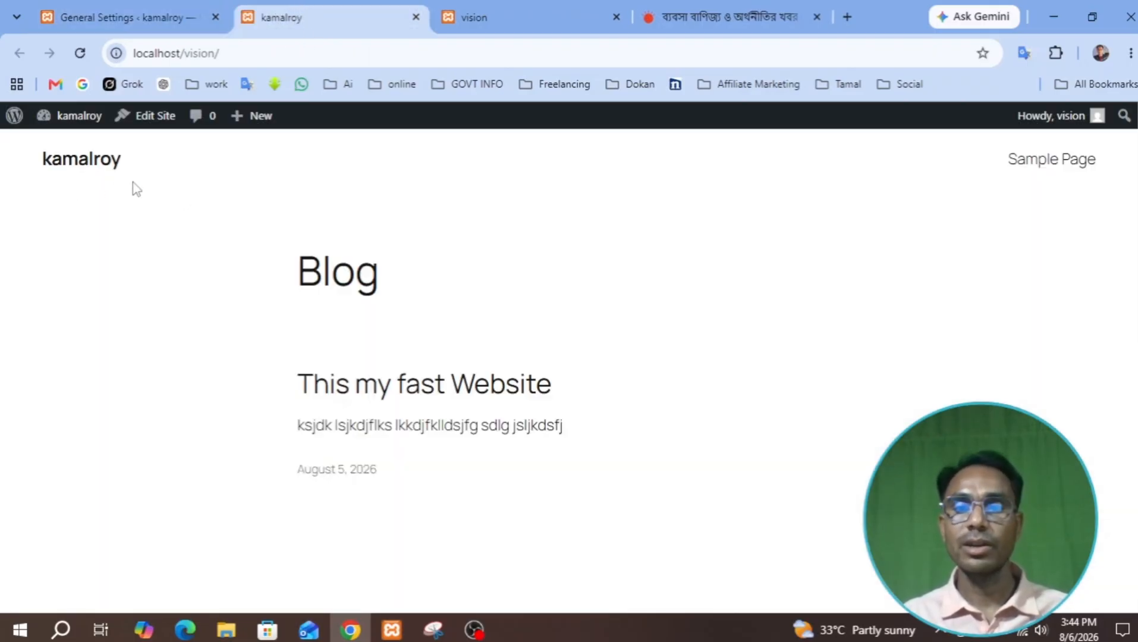
Back in General Settings, change the site title from kamalroy to 'vision'.
{"action": "left_click", "coordinate": [128, 18]}
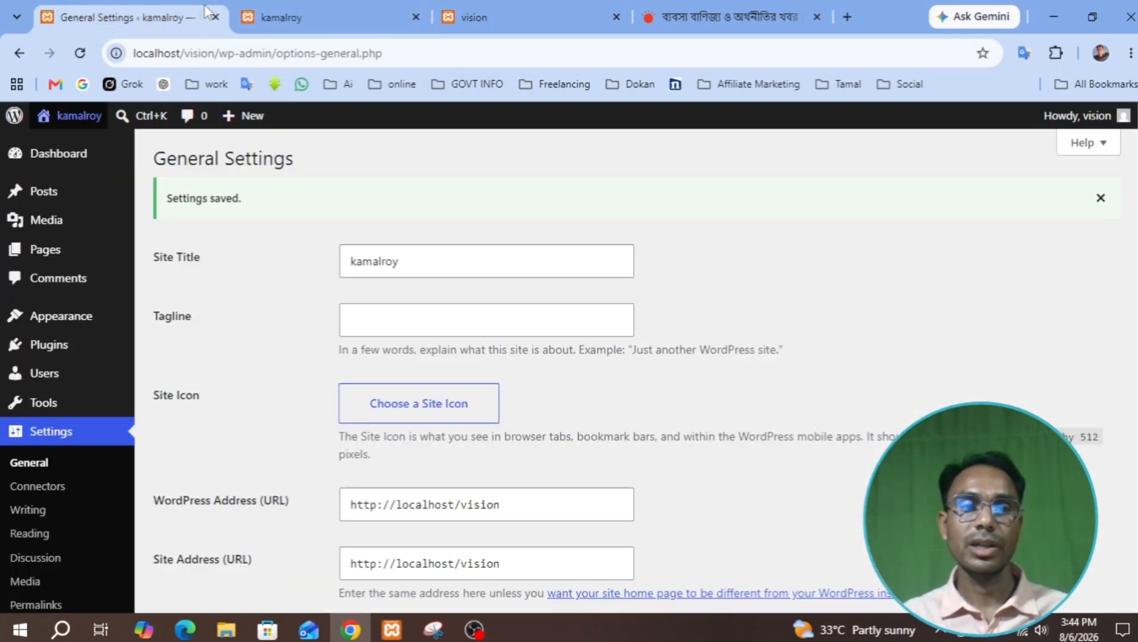
{"action": "left_click", "coordinate": [413, 262]}
{"action": "left_click_drag", "start_coordinate": [413, 262], "coordinate": [288, 269]}
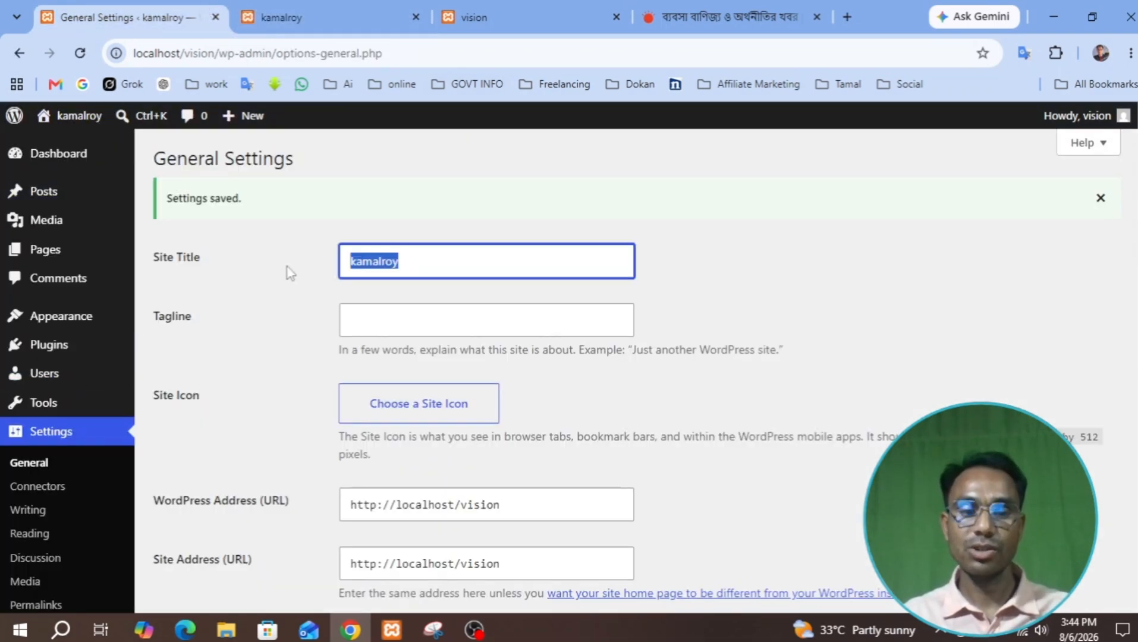
{"action": "type", "text": "vision"}
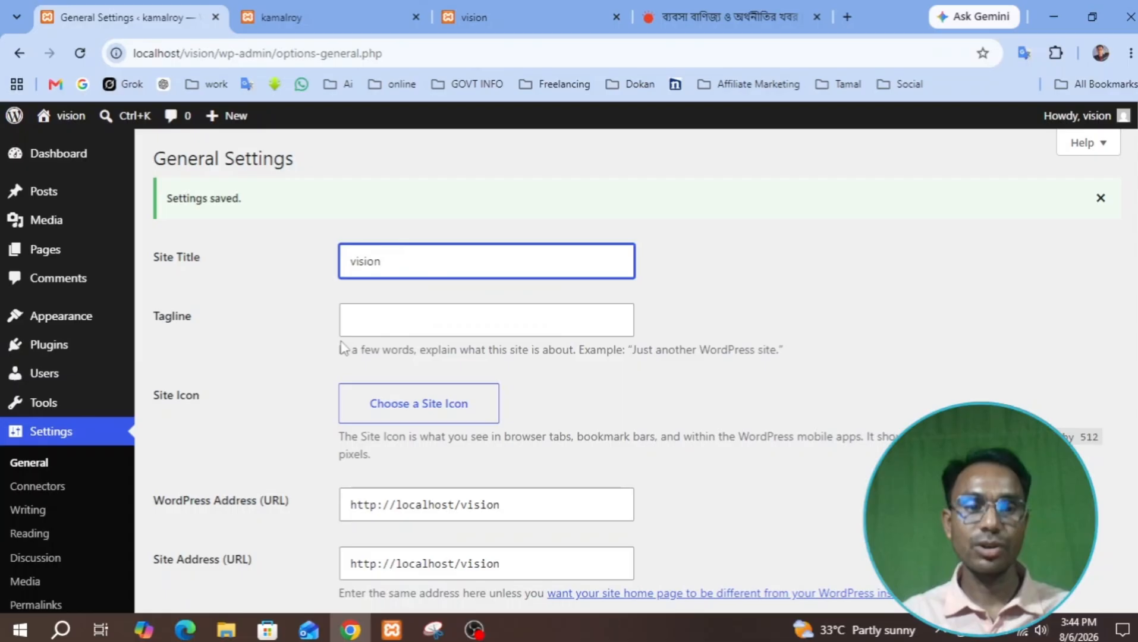
{"action": "left_click", "coordinate": [394, 321]}
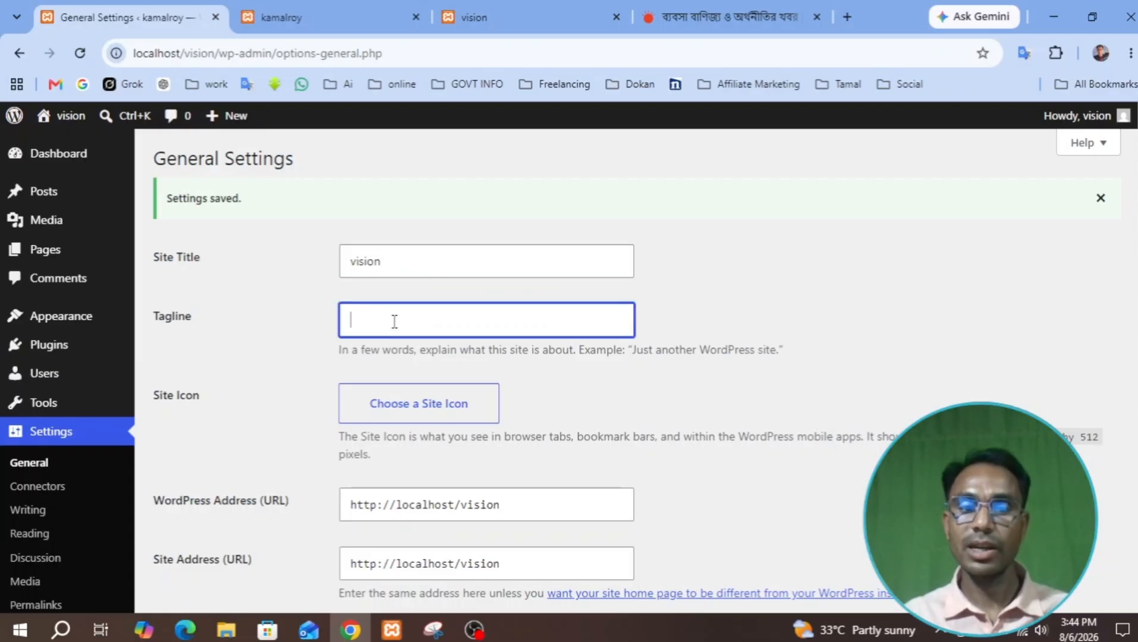
Scroll down General Settings and leave the administration email address unchanged.
{"action": "scroll", "coordinate": [457, 309], "scroll_direction": "down", "scroll_amount": 1}
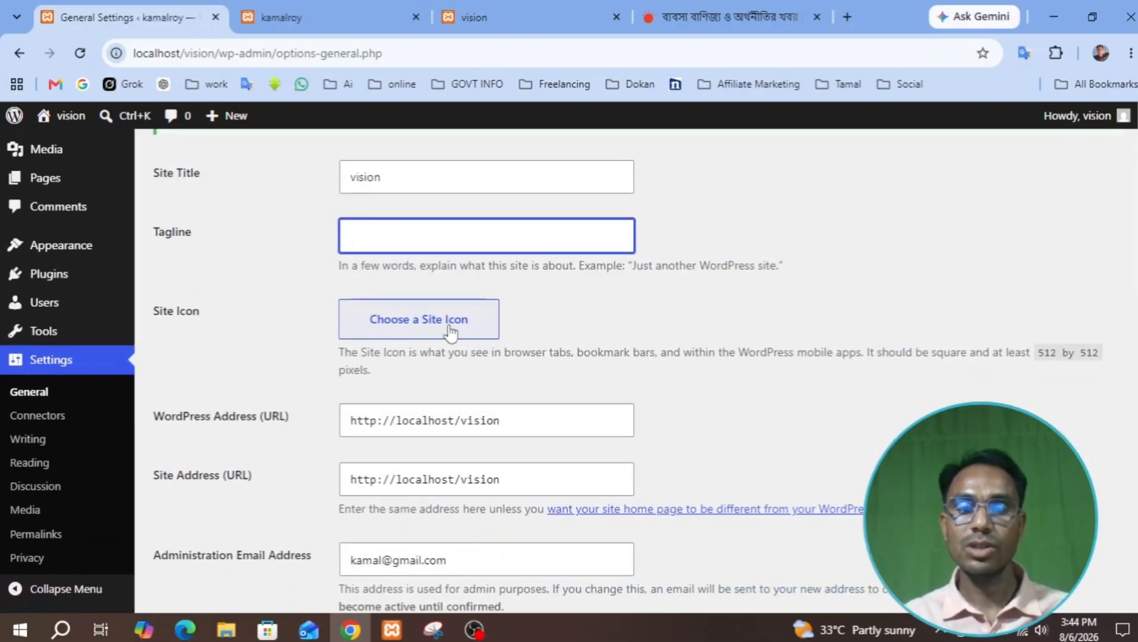
{"action": "scroll", "coordinate": [468, 331], "scroll_direction": "down", "scroll_amount": 1}
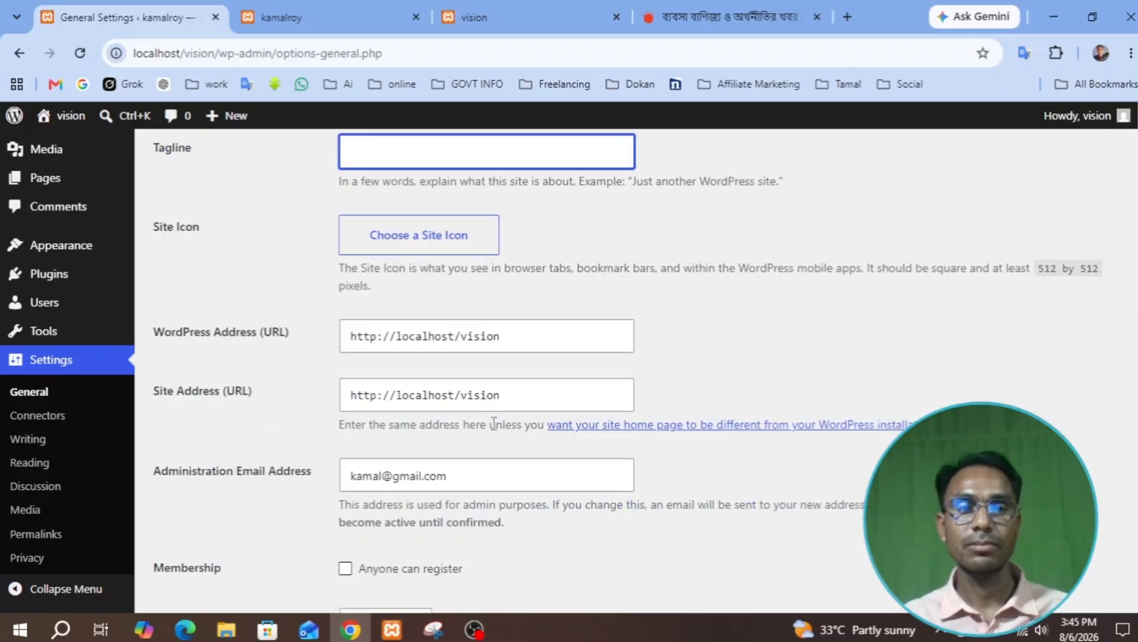
{"action": "scroll", "coordinate": [470, 370], "scroll_direction": "down", "scroll_amount": 1}
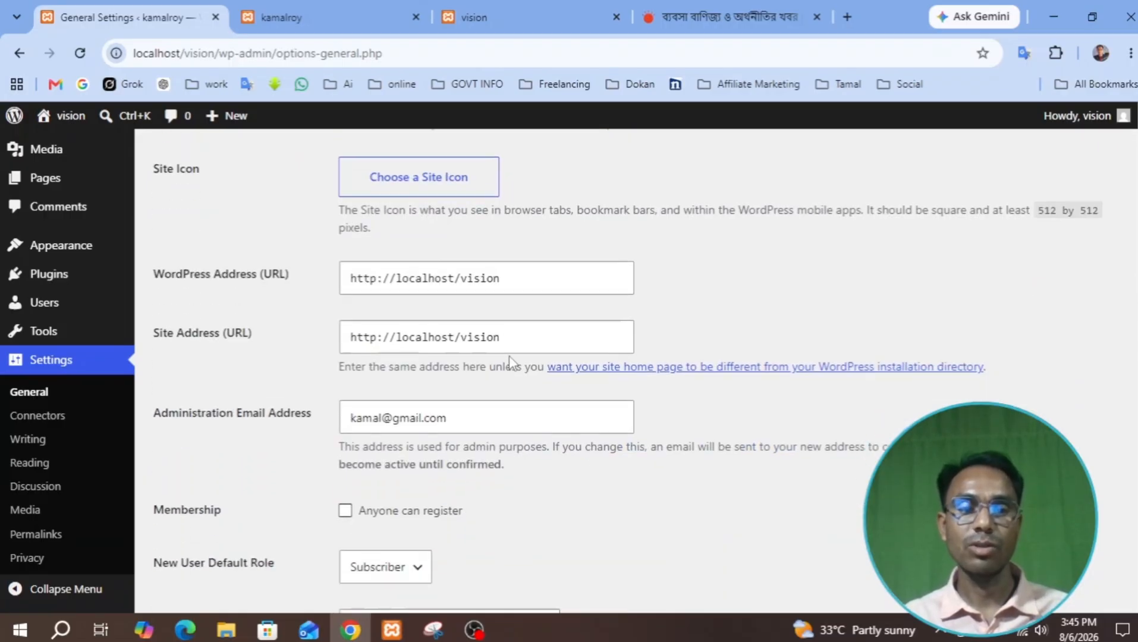
{"action": "scroll", "coordinate": [321, 418], "scroll_direction": "down", "scroll_amount": 1}
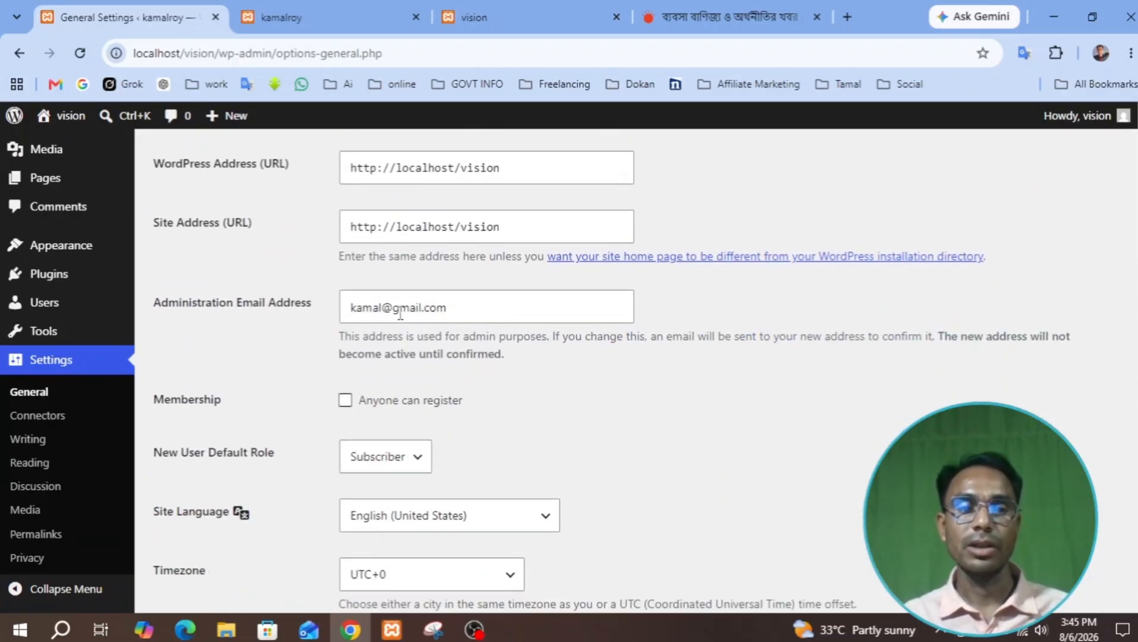
{"action": "left_click", "coordinate": [447, 307]}
{"action": "left_click_drag", "start_coordinate": [447, 308], "coordinate": [347, 308]}
{"action": "scroll", "coordinate": [406, 408], "scroll_direction": "down", "scroll_amount": 1}
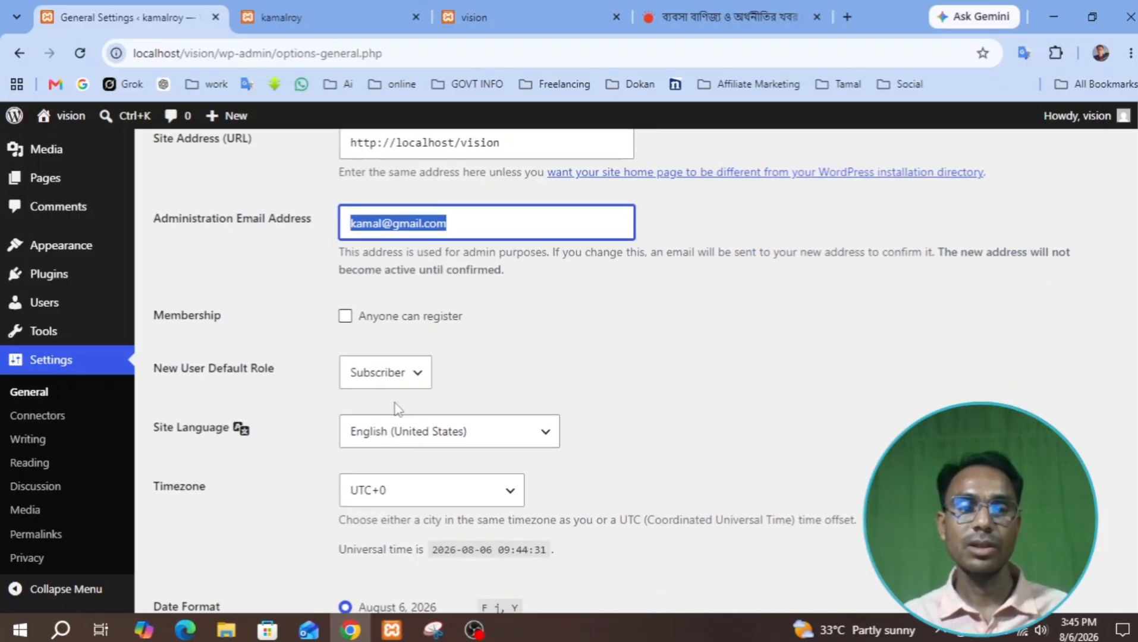
{"action": "left_click", "coordinate": [285, 352]}
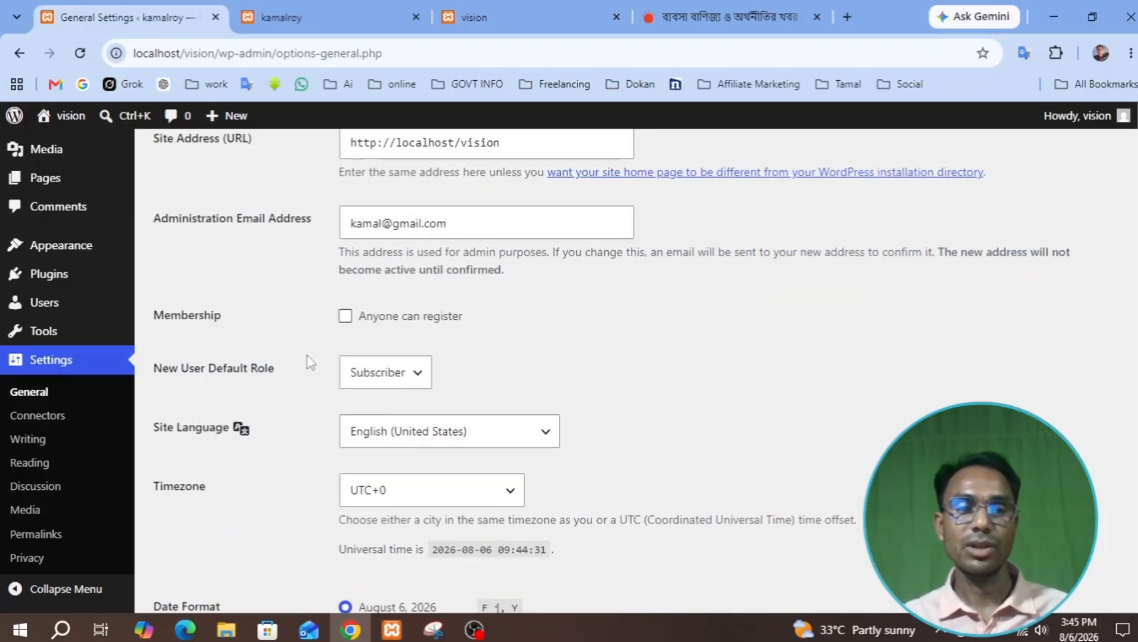
Check the new user default role options and keep it set to Subscriber.
{"action": "scroll", "coordinate": [292, 388], "scroll_direction": "down", "scroll_amount": 1}
{"action": "left_click", "coordinate": [415, 302]}
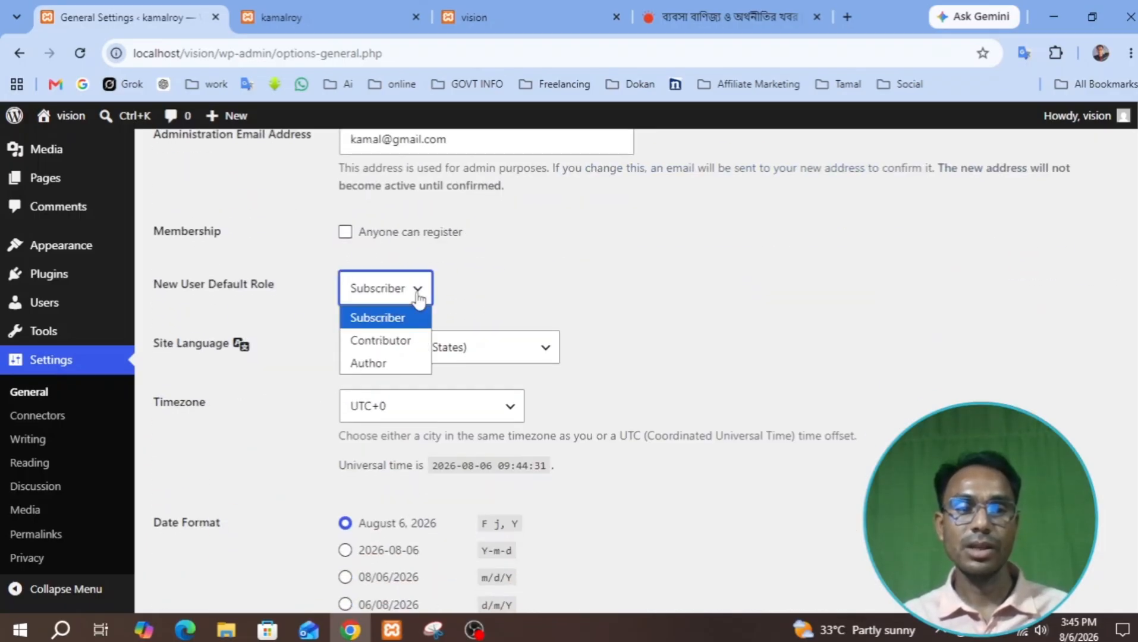
{"action": "left_click", "coordinate": [419, 301]}
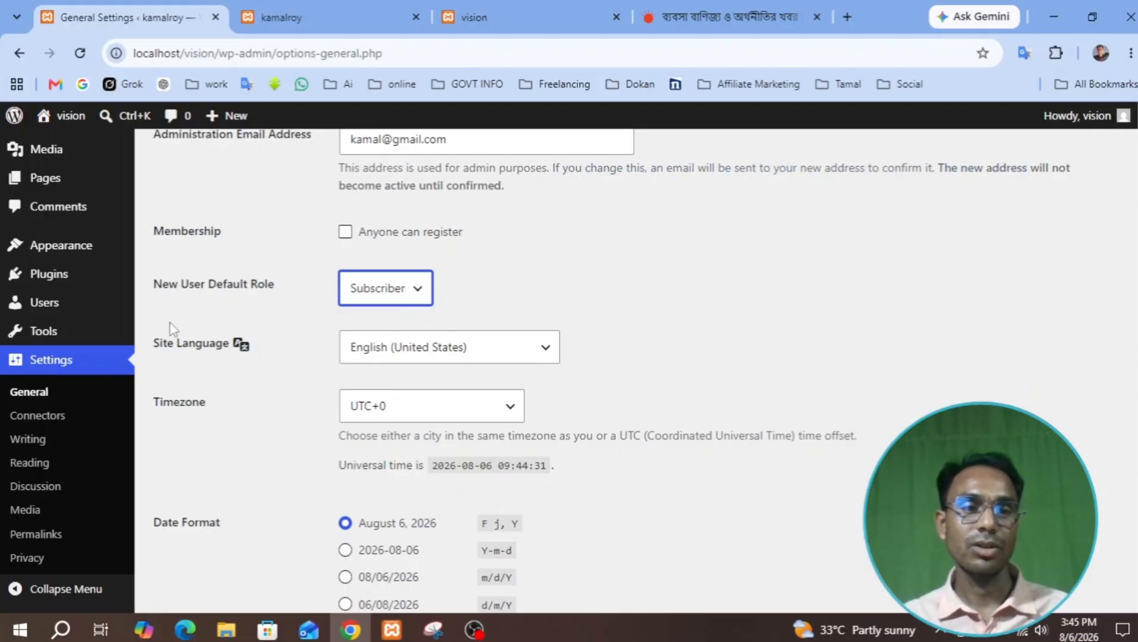
{"action": "left_click", "coordinate": [415, 292]}
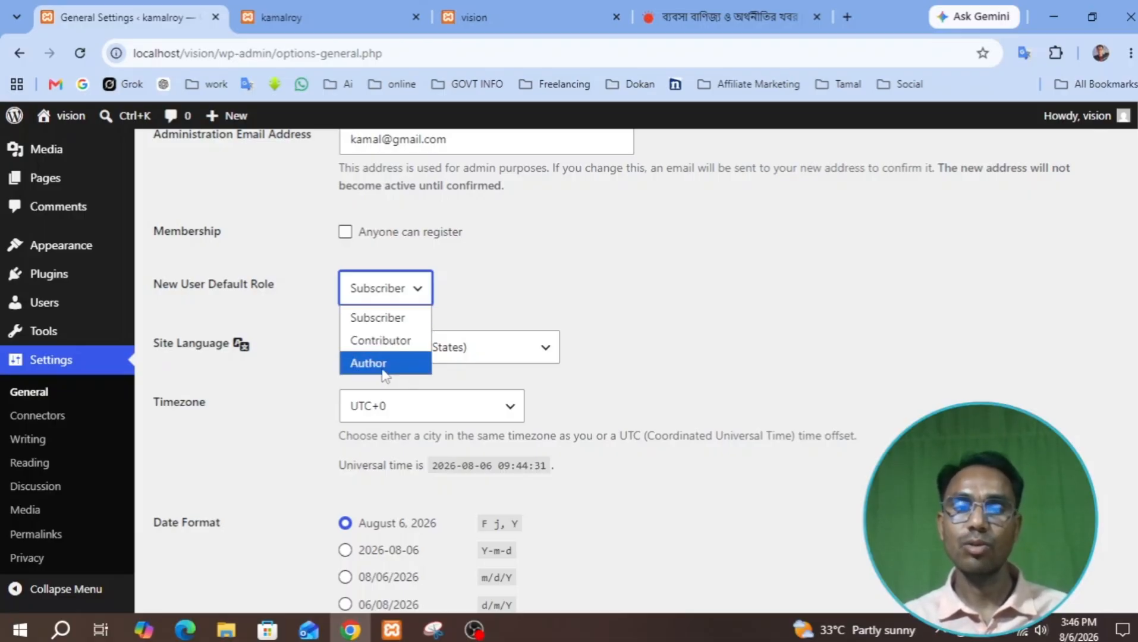
{"action": "left_click", "coordinate": [529, 310]}
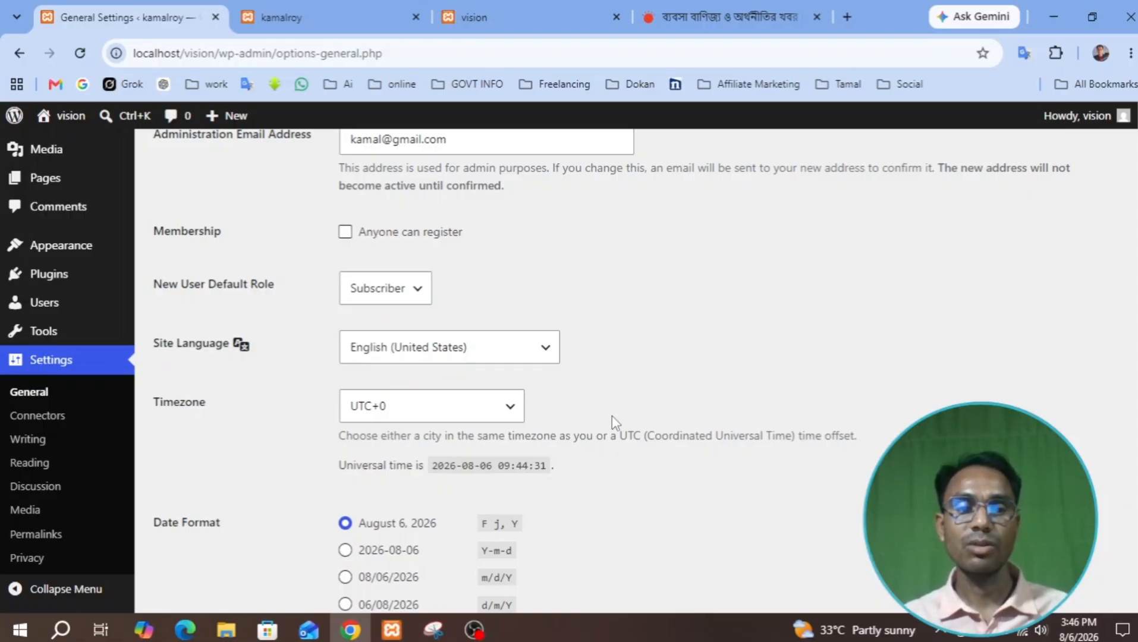
Save General Settings with UTC+0, g:i a time format and Monday week start.
{"action": "scroll", "coordinate": [428, 416], "scroll_direction": "down", "scroll_amount": 1}
{"action": "scroll", "coordinate": [422, 330], "scroll_direction": "down", "scroll_amount": 5}
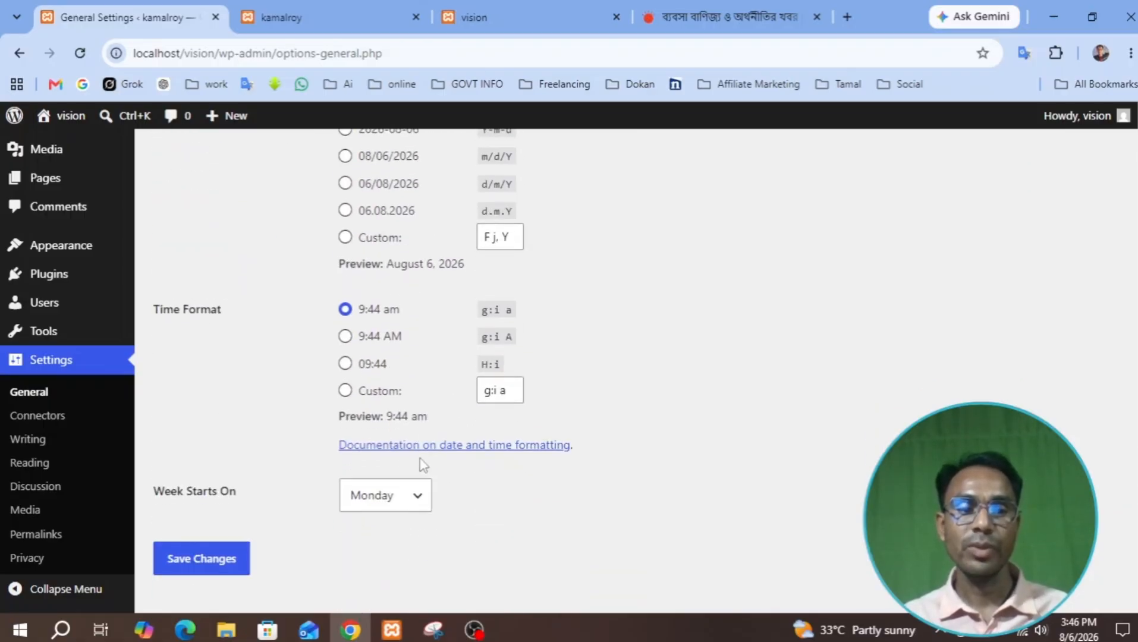
{"action": "scroll", "coordinate": [398, 460], "scroll_direction": "up", "scroll_amount": 1}
{"action": "scroll", "coordinate": [245, 450], "scroll_direction": "down", "scroll_amount": 1}
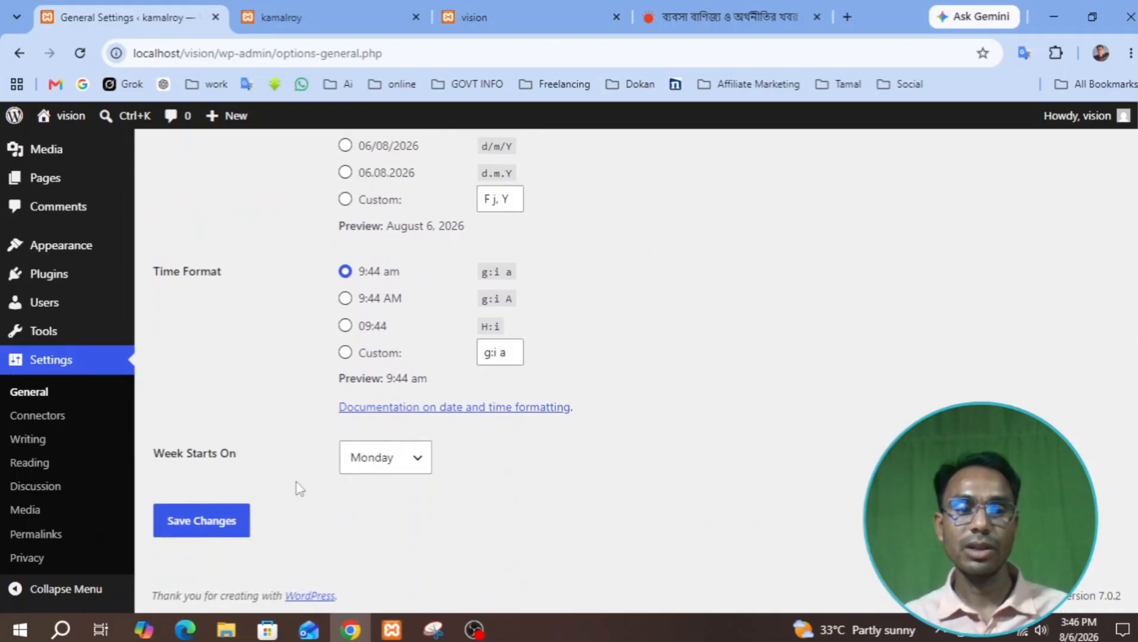
{"action": "left_click", "coordinate": [205, 523]}
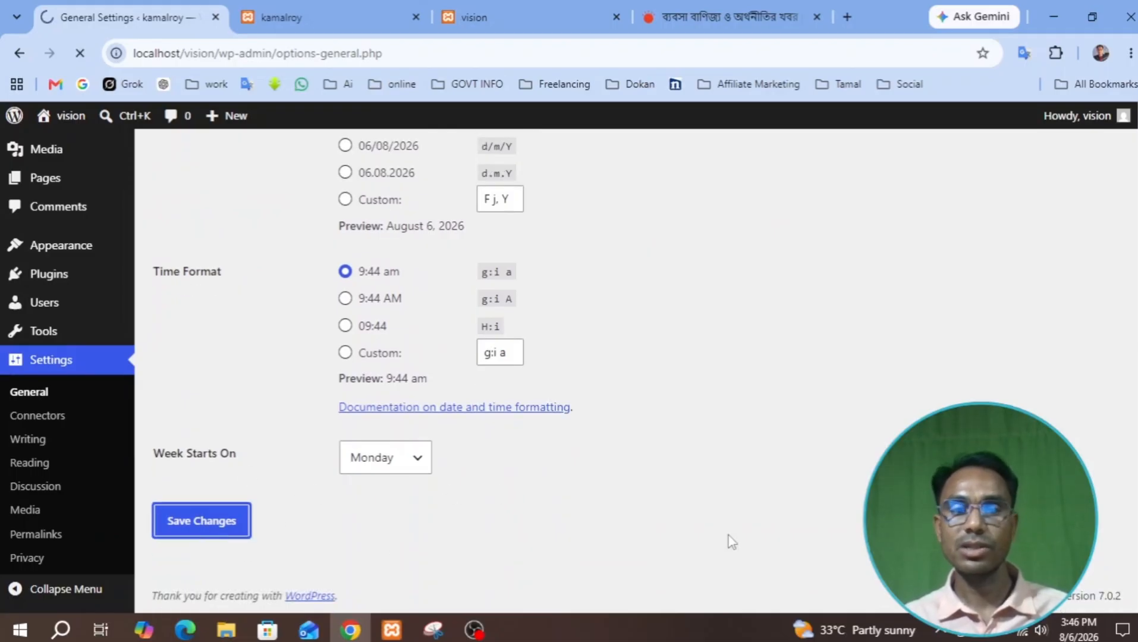
In Writing Settings, review the default post category and keep it as Uncategorized.
{"action": "left_click", "coordinate": [28, 440]}
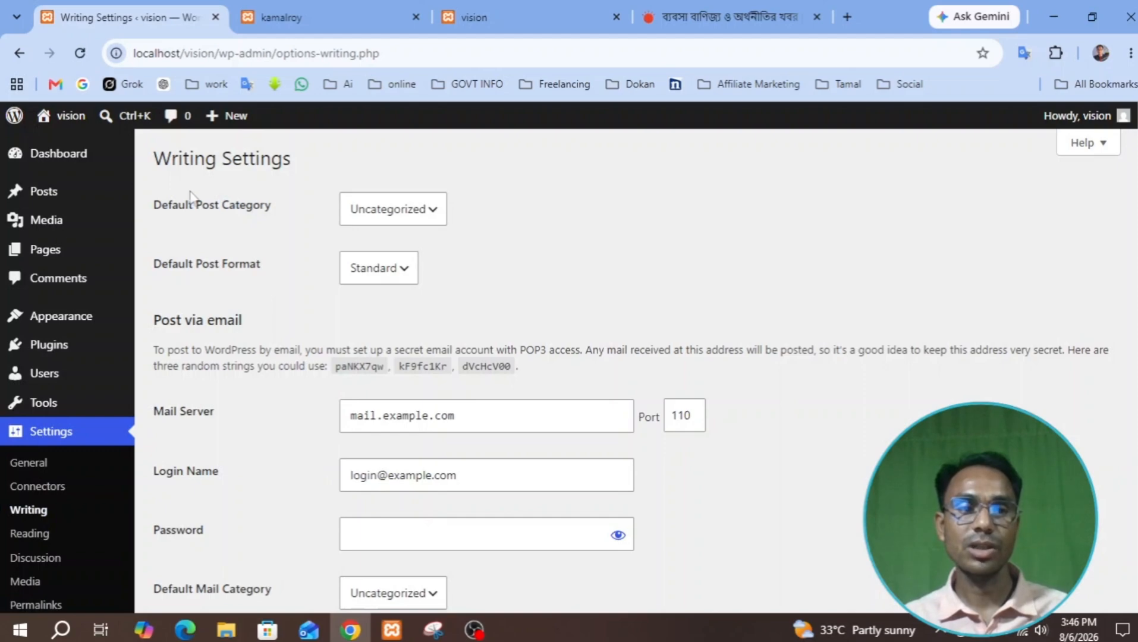
{"action": "left_click", "coordinate": [385, 223]}
{"action": "left_click", "coordinate": [386, 224]}
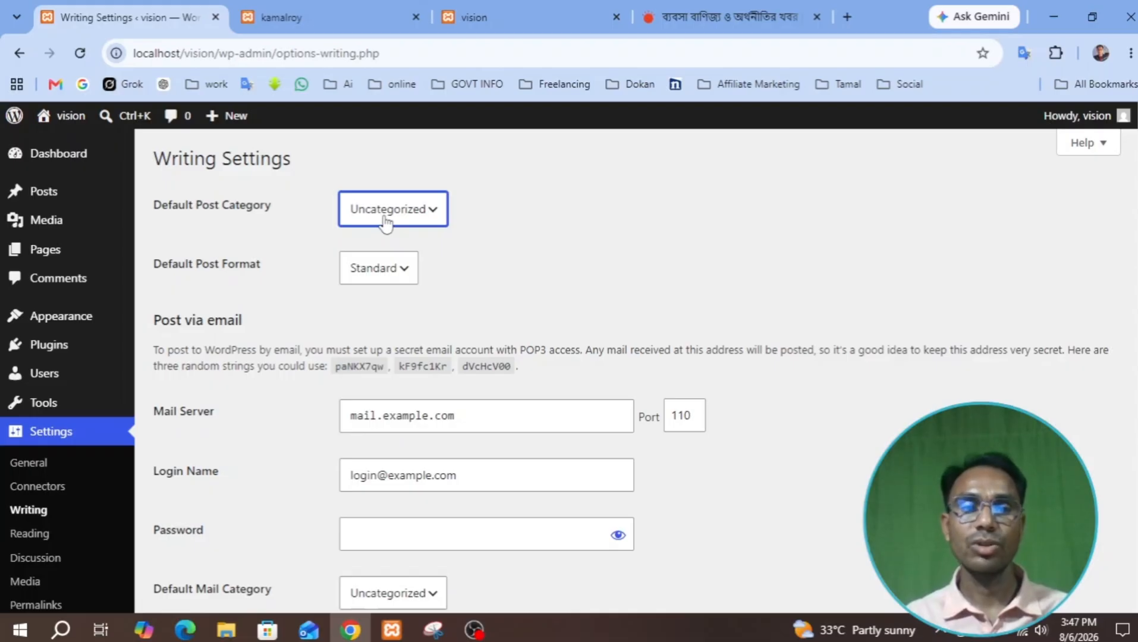
{"action": "left_click", "coordinate": [386, 224]}
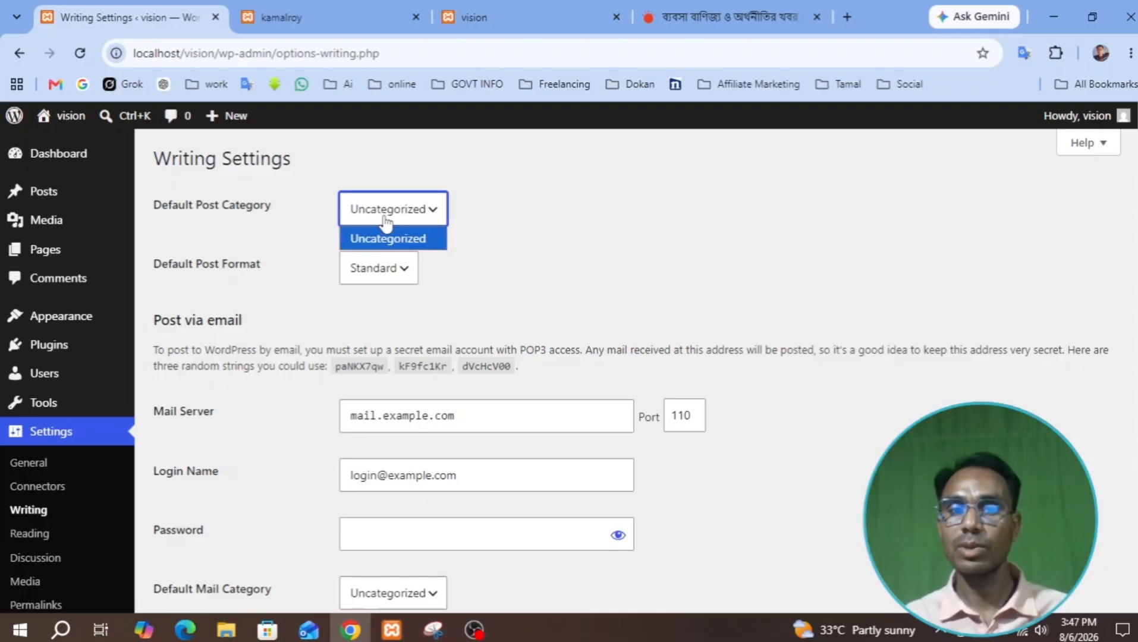
{"action": "left_click", "coordinate": [386, 224]}
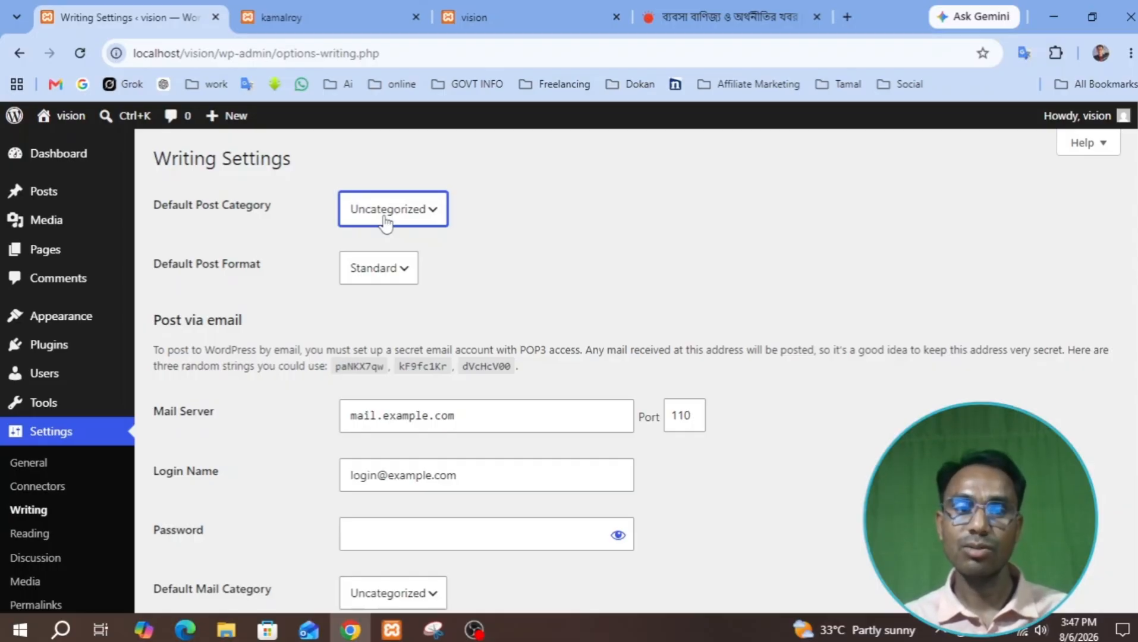
{"action": "left_click", "coordinate": [385, 221]}
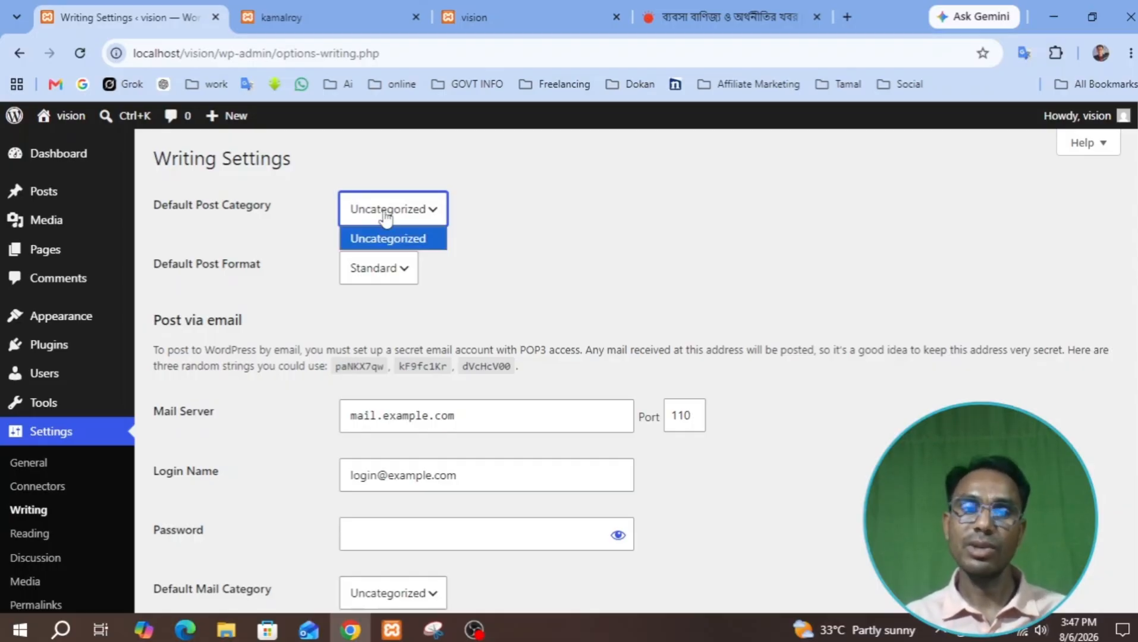
{"action": "left_click", "coordinate": [385, 220]}
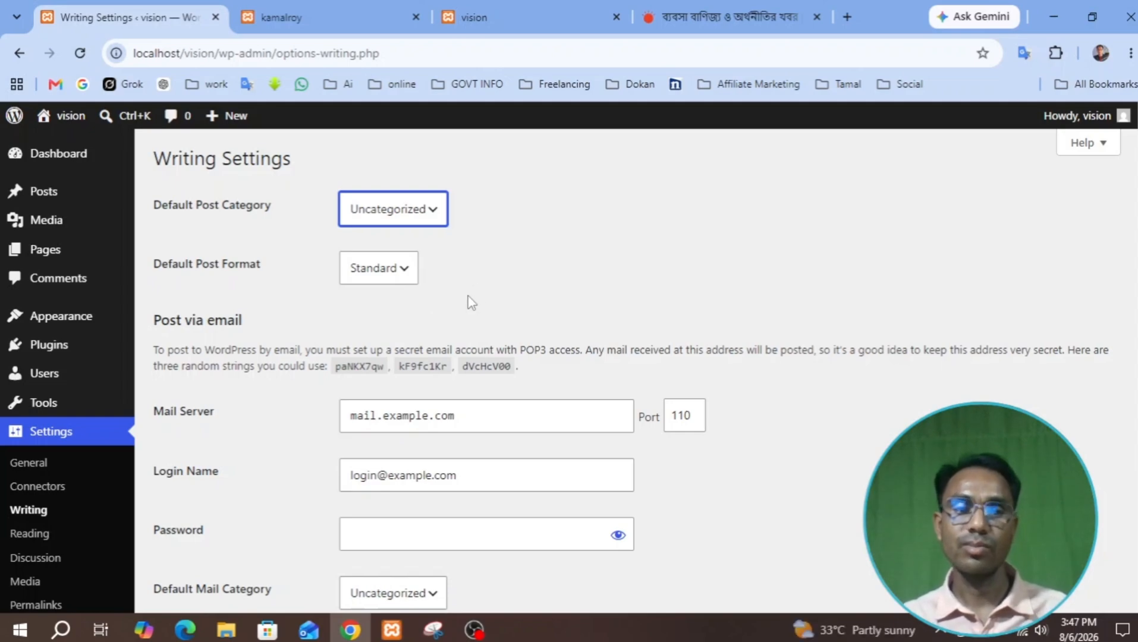
Review the default post format, keep Standard, and scroll through the rest of the page.
{"action": "scroll", "coordinate": [452, 307], "scroll_direction": "down", "scroll_amount": 2}
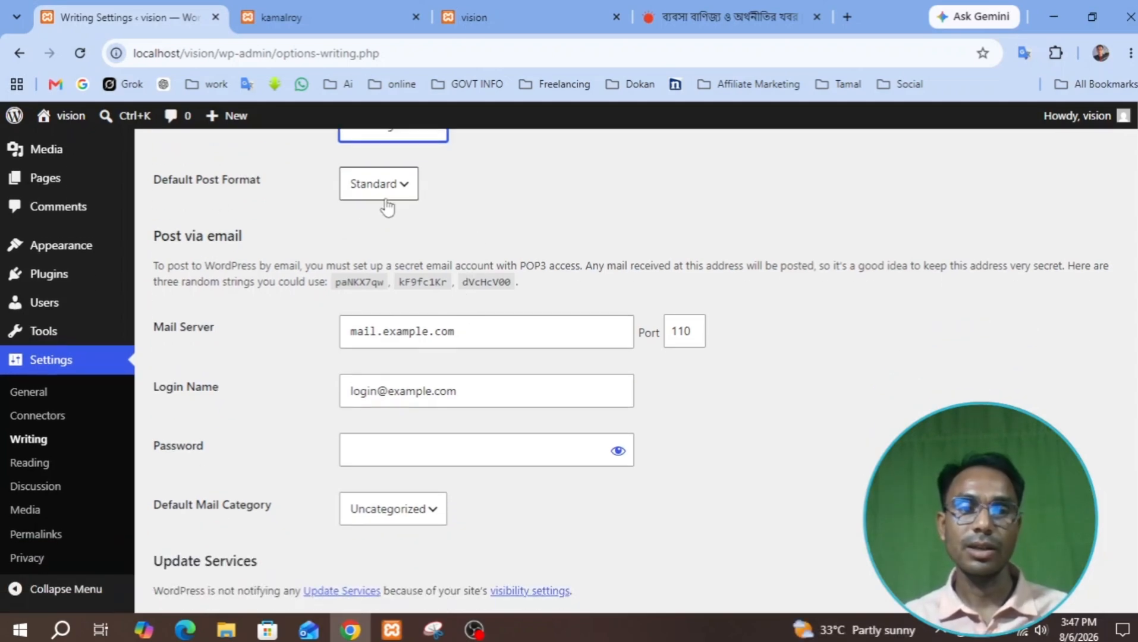
{"action": "left_click", "coordinate": [372, 187]}
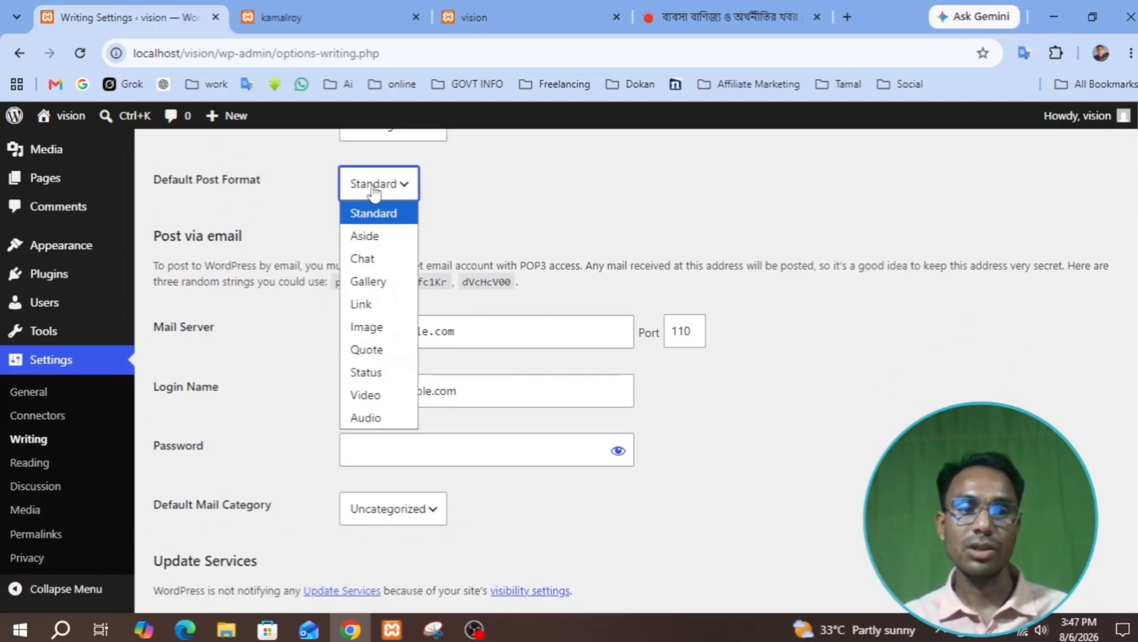
{"action": "left_click", "coordinate": [373, 189]}
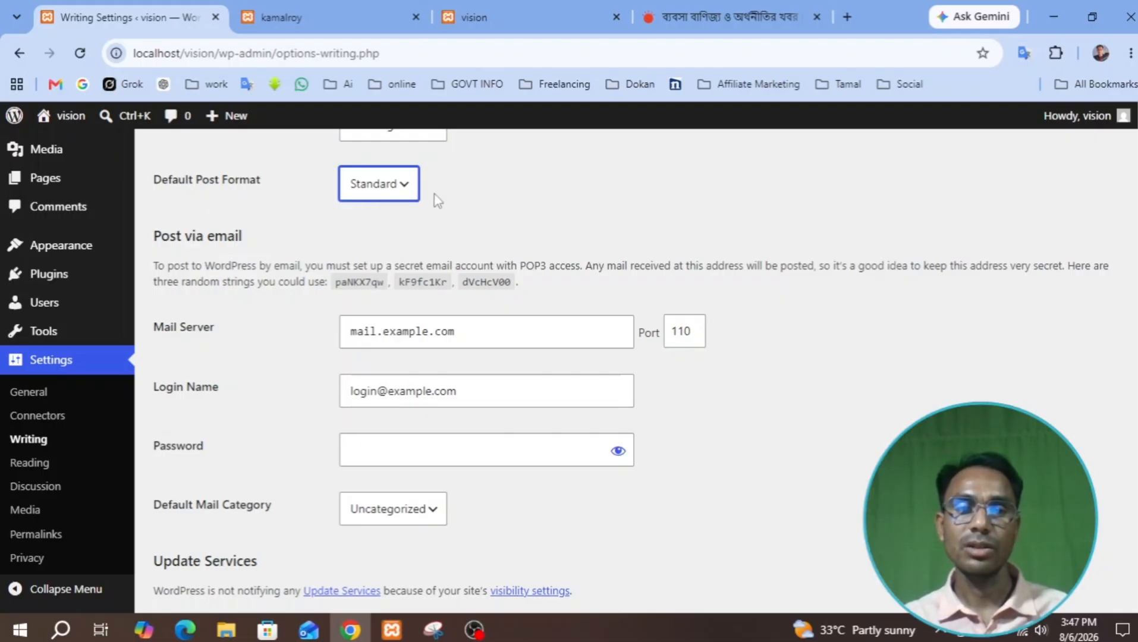
{"action": "left_click", "coordinate": [409, 193]}
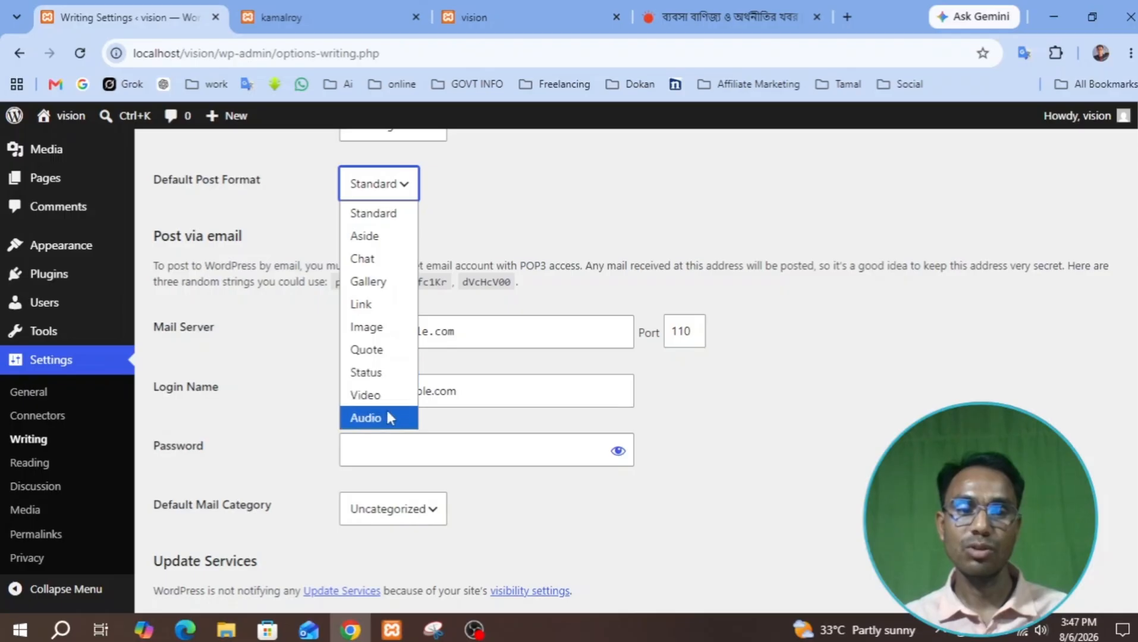
{"action": "left_click", "coordinate": [405, 184]}
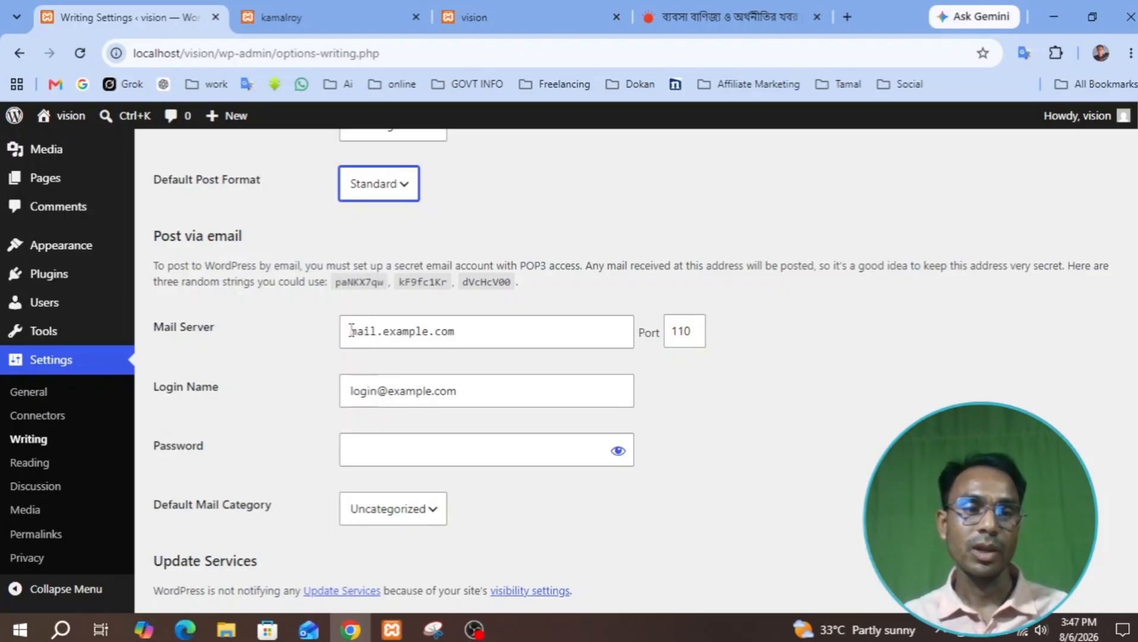
{"action": "scroll", "coordinate": [432, 359], "scroll_direction": "down", "scroll_amount": 2}
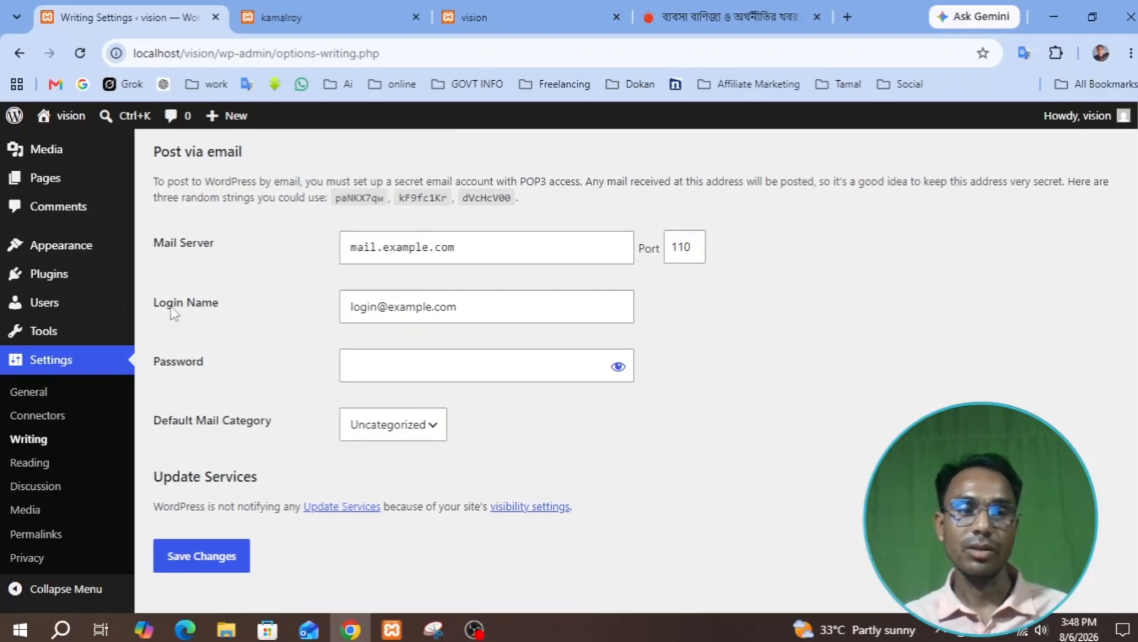
{"action": "scroll", "coordinate": [426, 357], "scroll_direction": "down", "scroll_amount": 1}
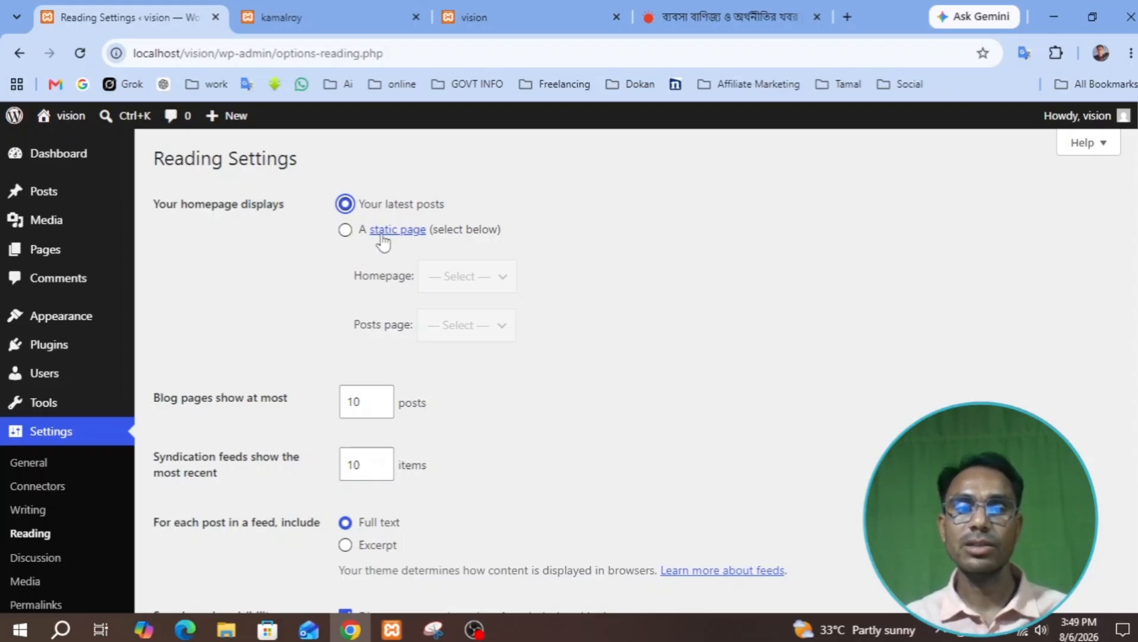
Choose 'A static page' for the homepage display, leaving Homepage on '— Select —'.
{"action": "left_click", "coordinate": [345, 232]}
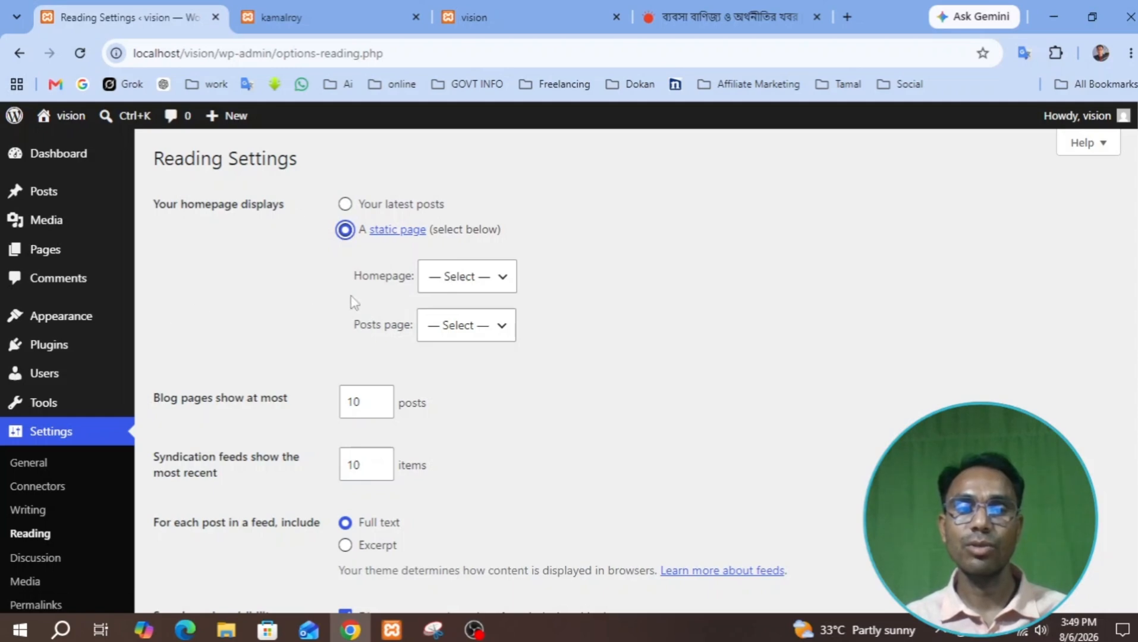
{"action": "left_click", "coordinate": [458, 286]}
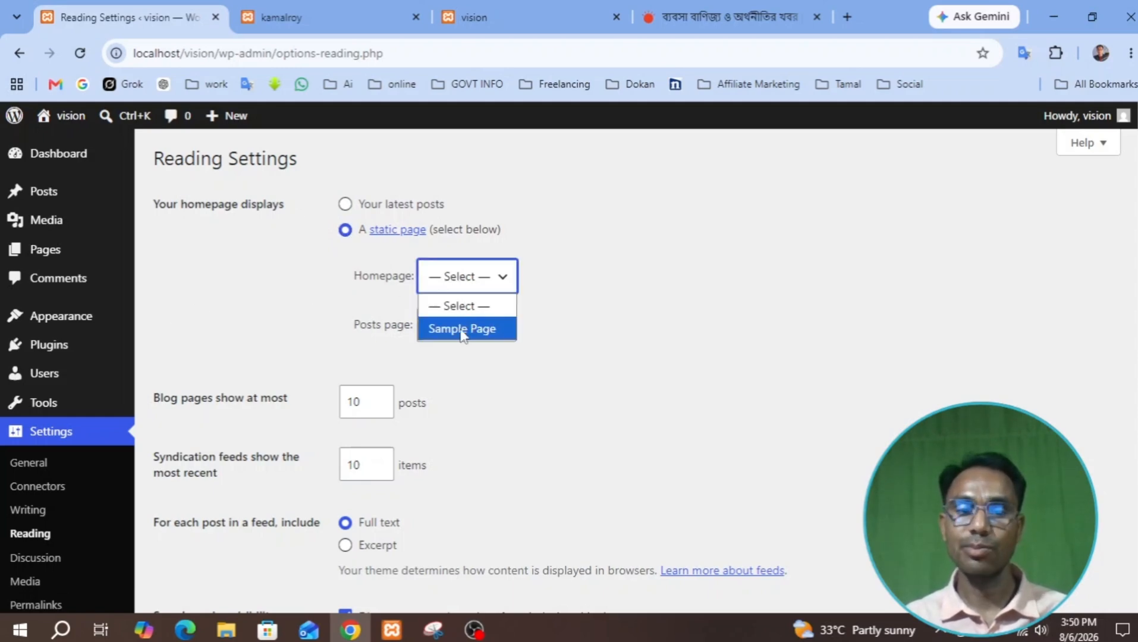
{"action": "left_click", "coordinate": [470, 278]}
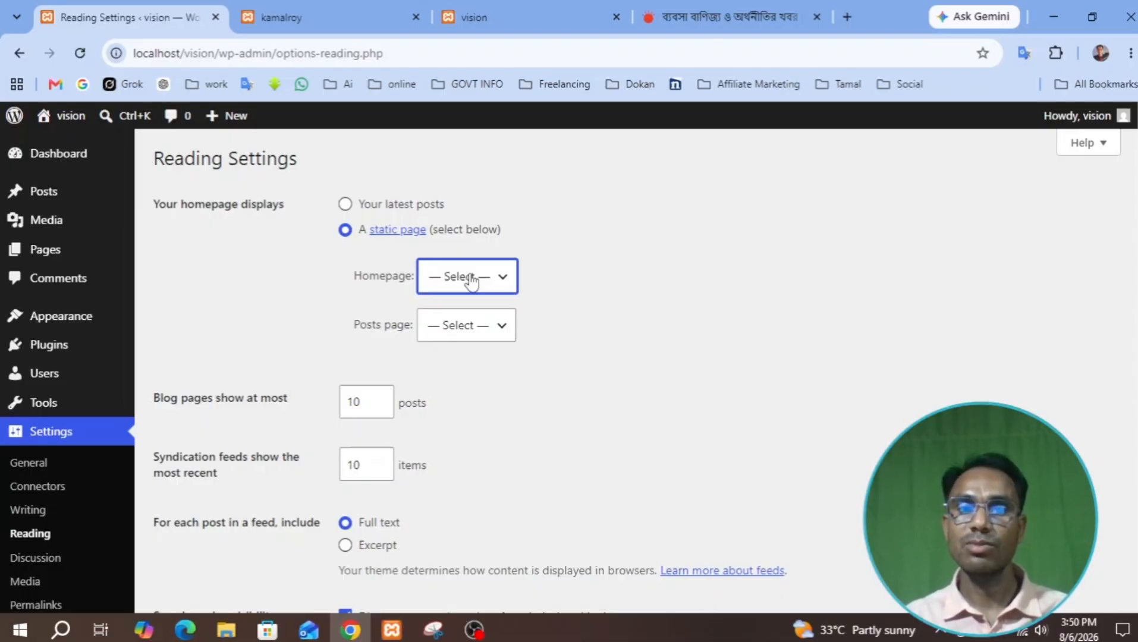
{"action": "left_click", "coordinate": [471, 281]}
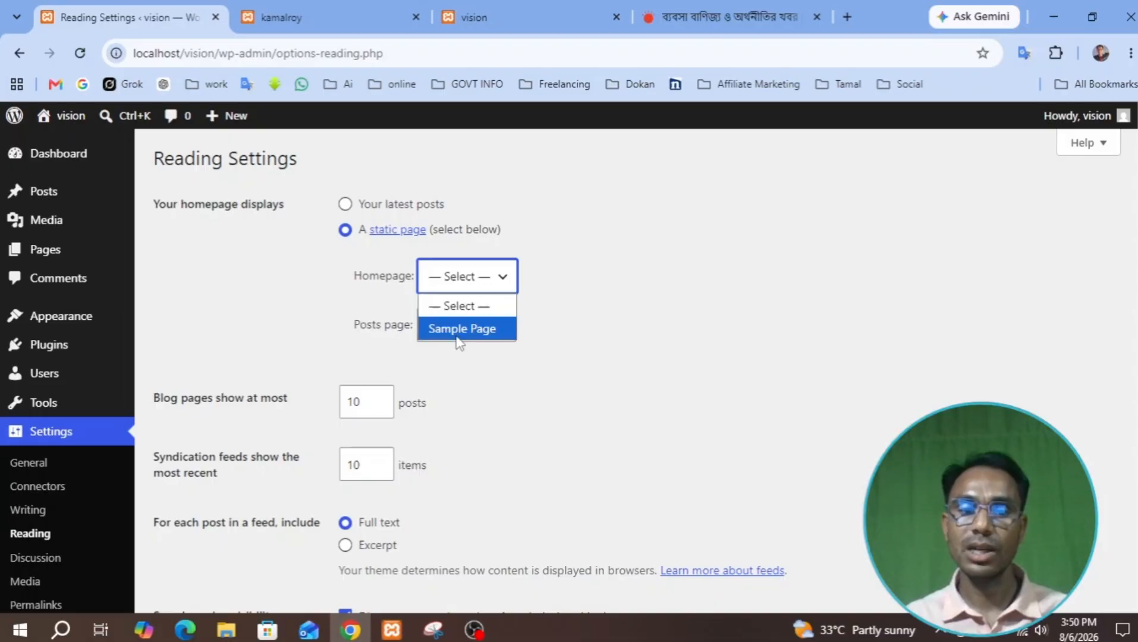
{"action": "left_click", "coordinate": [464, 288]}
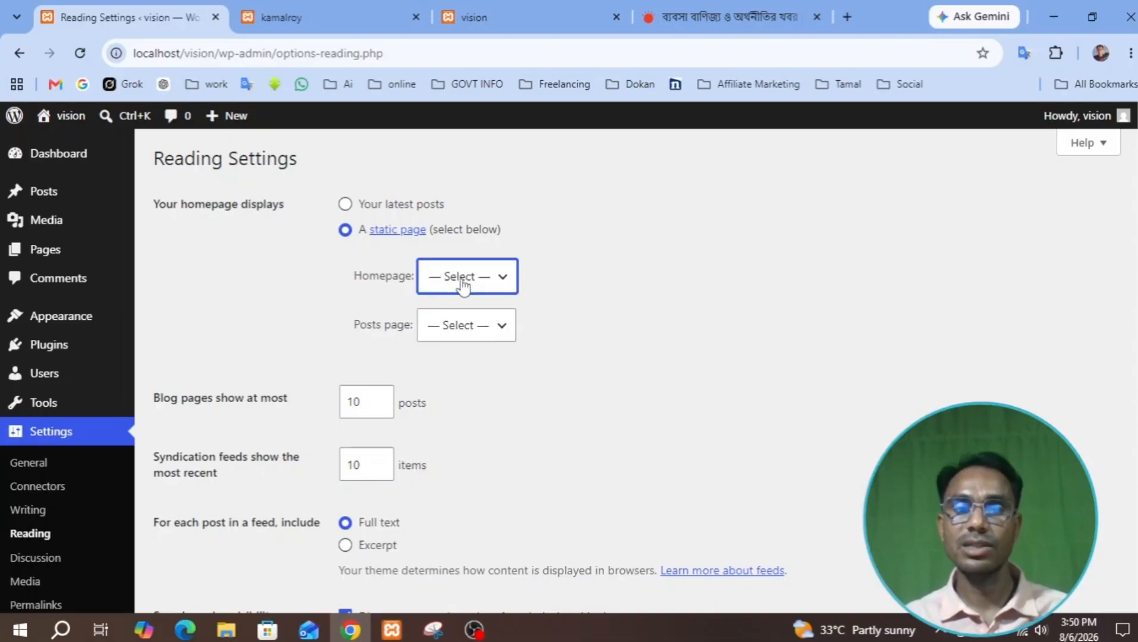
{"action": "left_click", "coordinate": [463, 288]}
{"action": "left_click", "coordinate": [464, 288]}
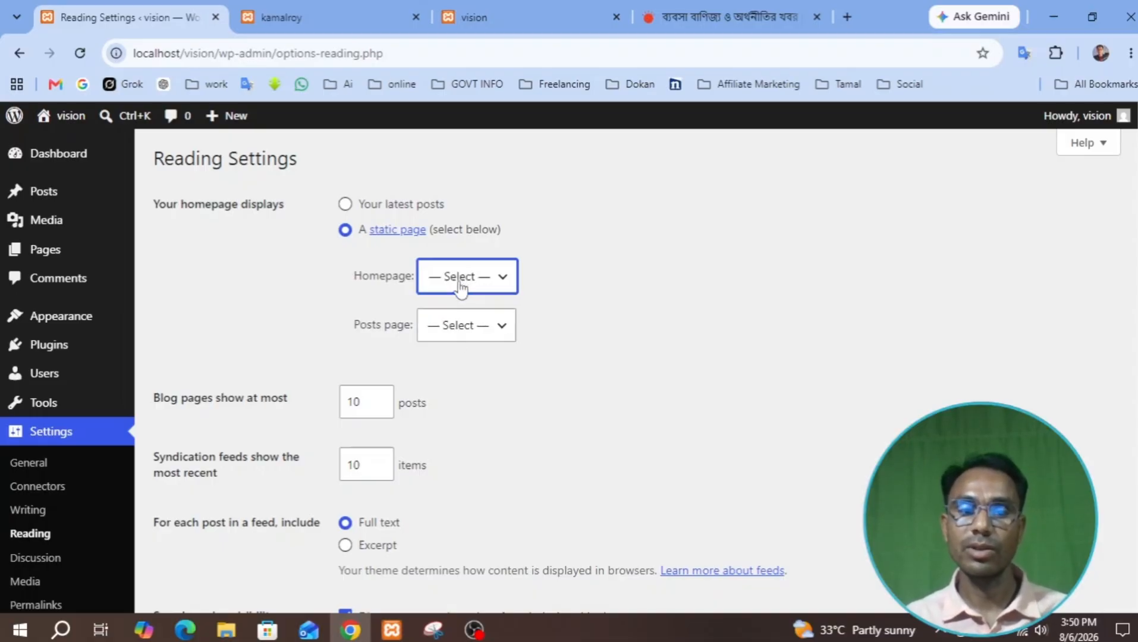
Check the Posts page choices and leave it on '— Select —'.
{"action": "left_click", "coordinate": [445, 336]}
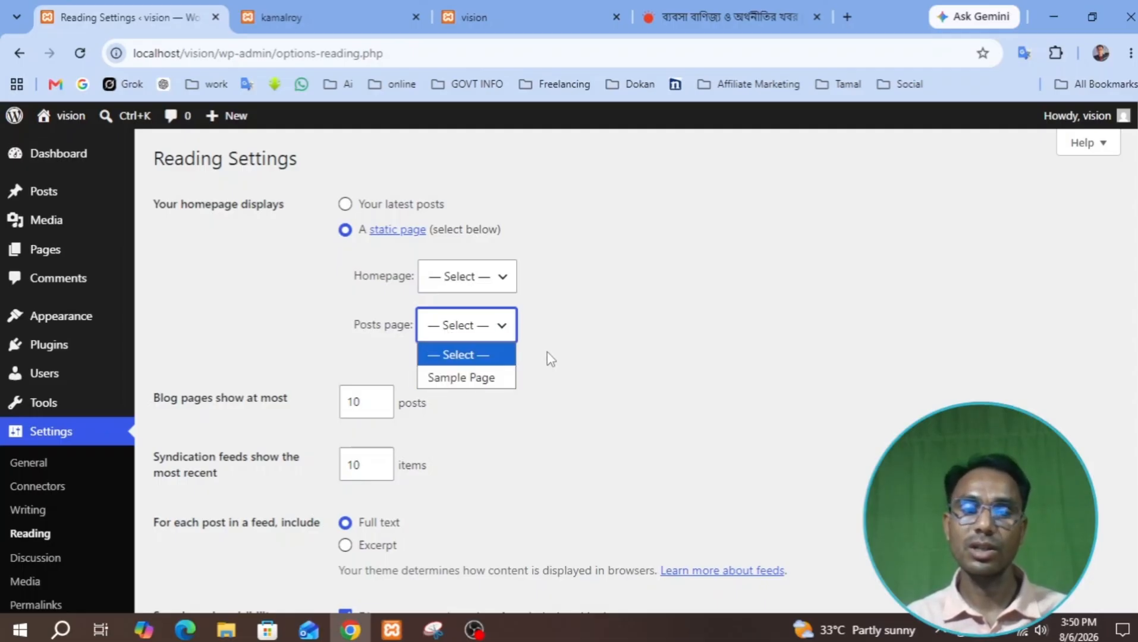
{"action": "left_click", "coordinate": [543, 332]}
{"action": "scroll", "coordinate": [545, 439], "scroll_direction": "down", "scroll_amount": 3}
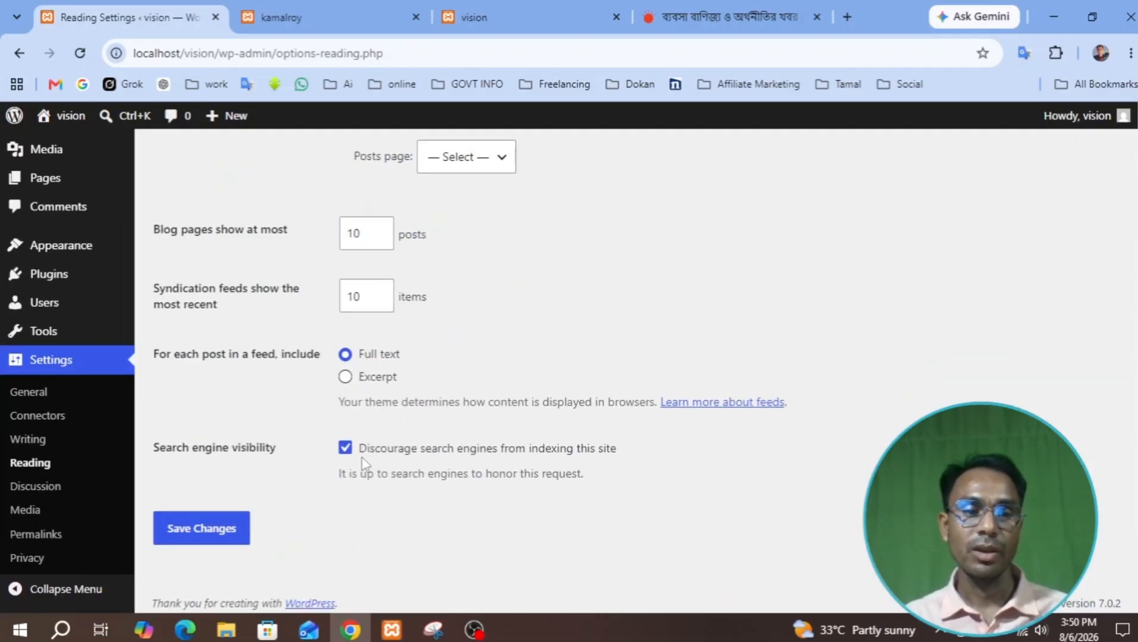
{"action": "scroll", "coordinate": [507, 262], "scroll_direction": "up", "scroll_amount": 3}
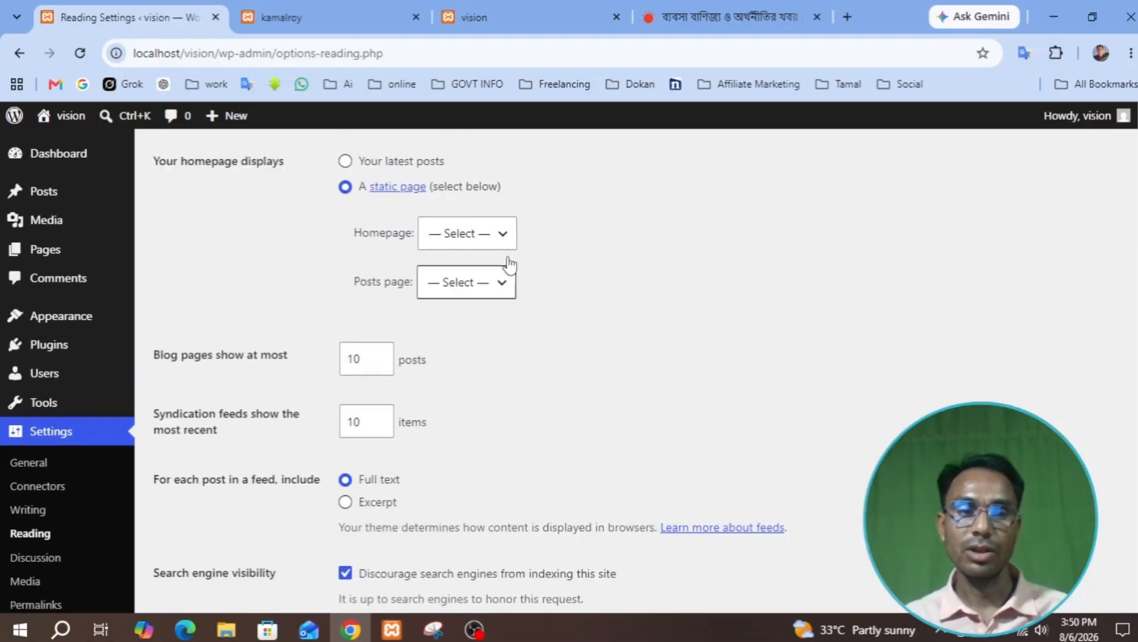
{"action": "scroll", "coordinate": [416, 309], "scroll_direction": "down", "scroll_amount": 3}
Look over the Discussion settings, then go to the Media settings page.
{"action": "left_click", "coordinate": [38, 491]}
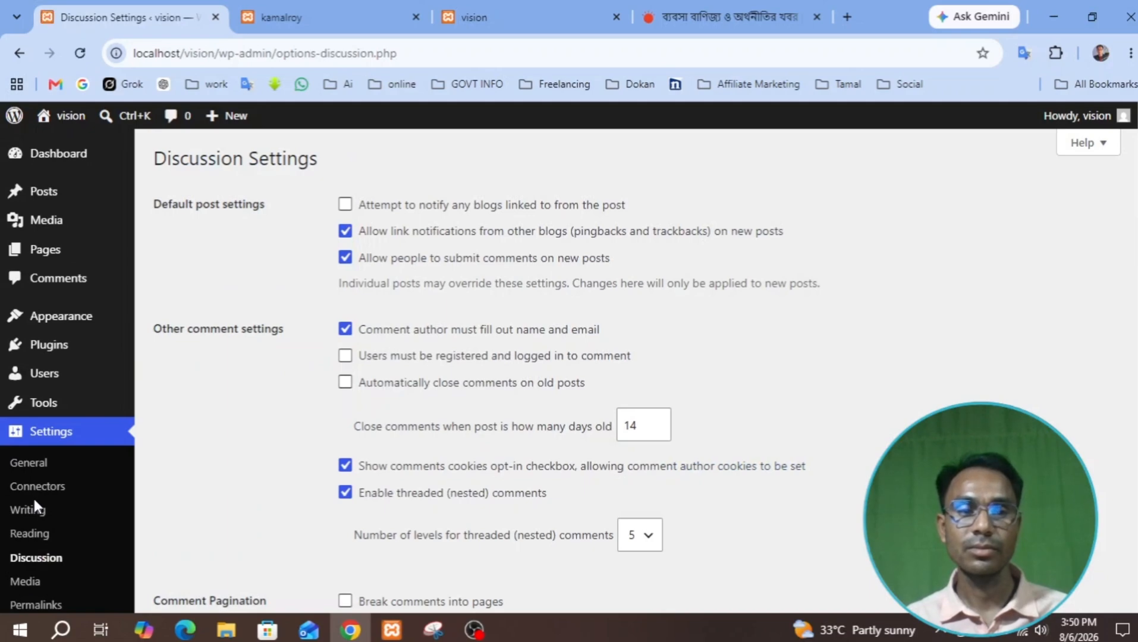
{"action": "scroll", "coordinate": [712, 358], "scroll_direction": "down", "scroll_amount": 4}
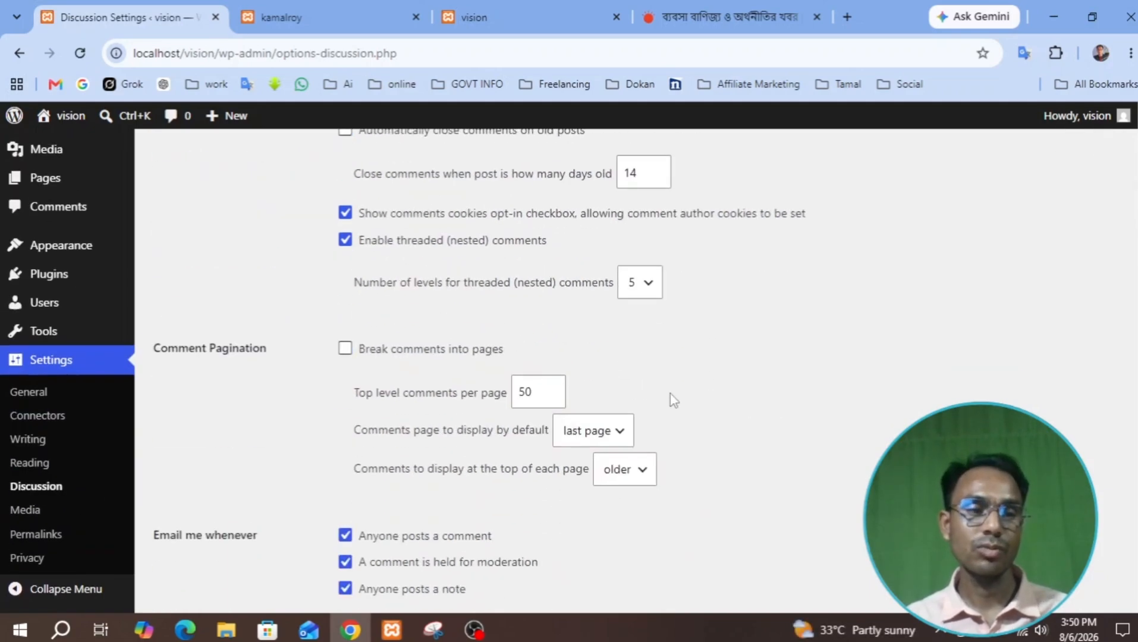
{"action": "scroll", "coordinate": [380, 460], "scroll_direction": "down", "scroll_amount": 7}
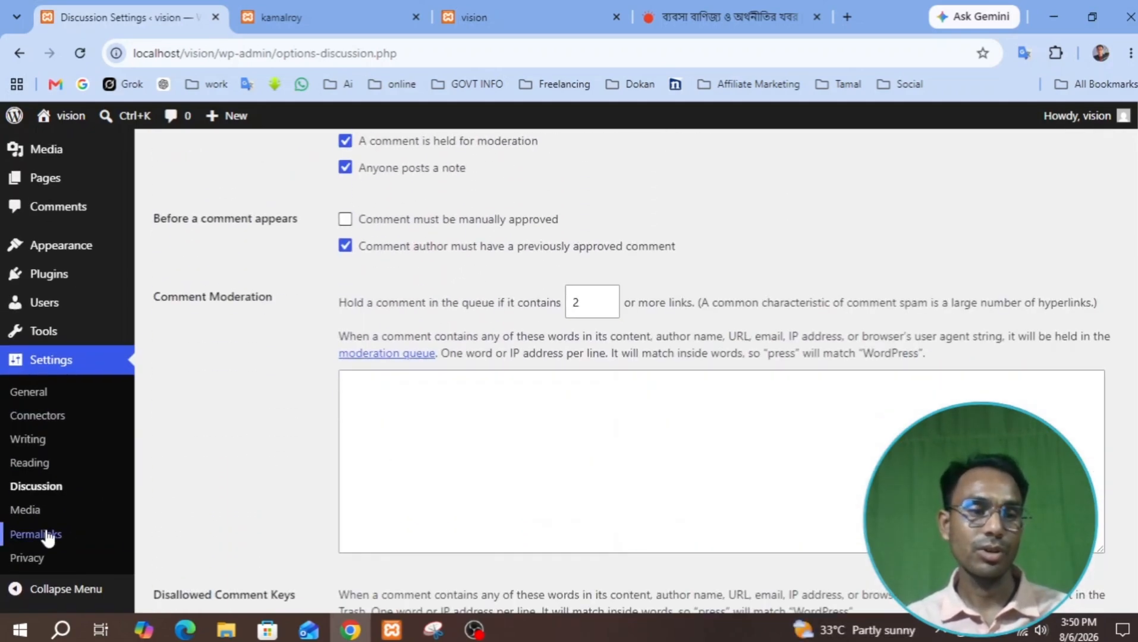
{"action": "left_click", "coordinate": [24, 518]}
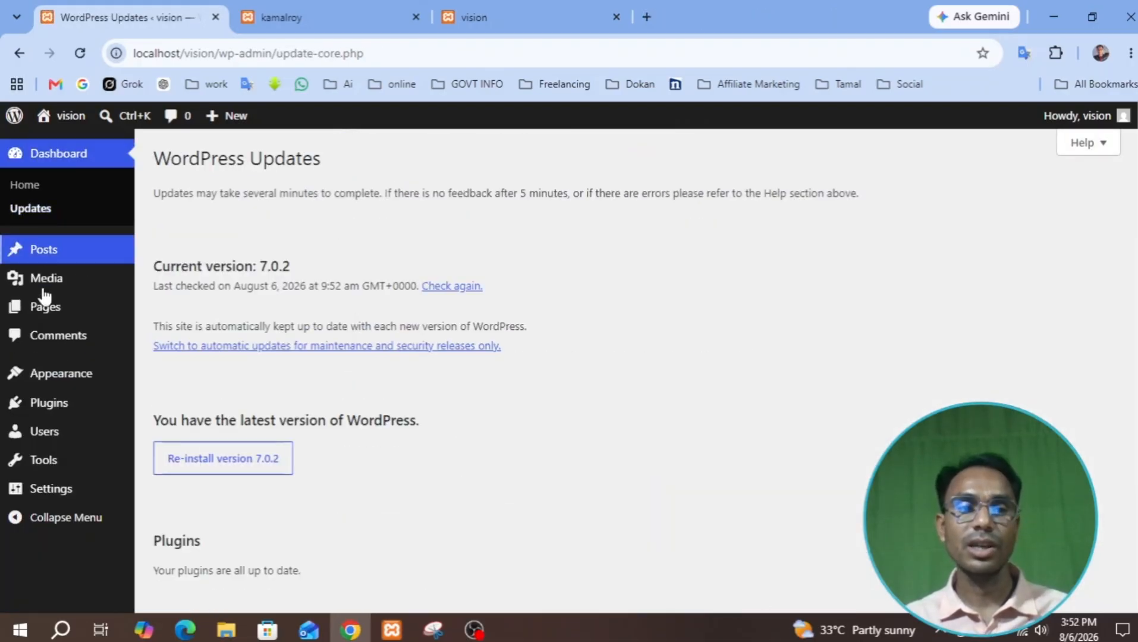
Check the Updates page shows WordPress 7.0.2 as latest, then return to Dashboard Home.
{"action": "scroll", "coordinate": [266, 456], "scroll_direction": "down", "scroll_amount": 1}
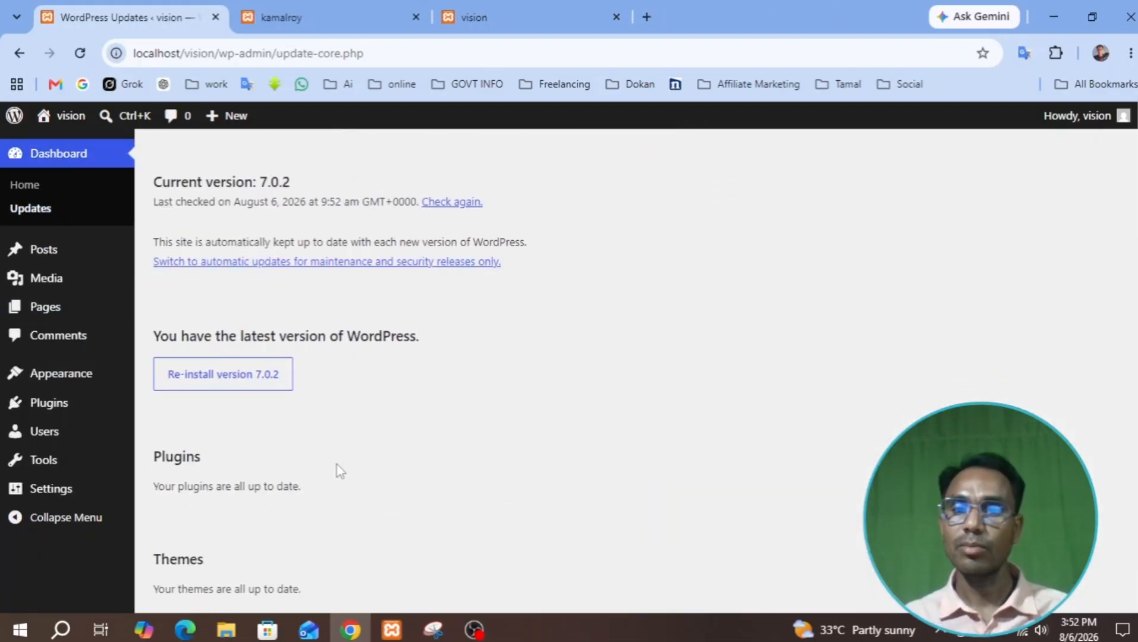
{"action": "scroll", "coordinate": [342, 472], "scroll_direction": "up", "scroll_amount": 1}
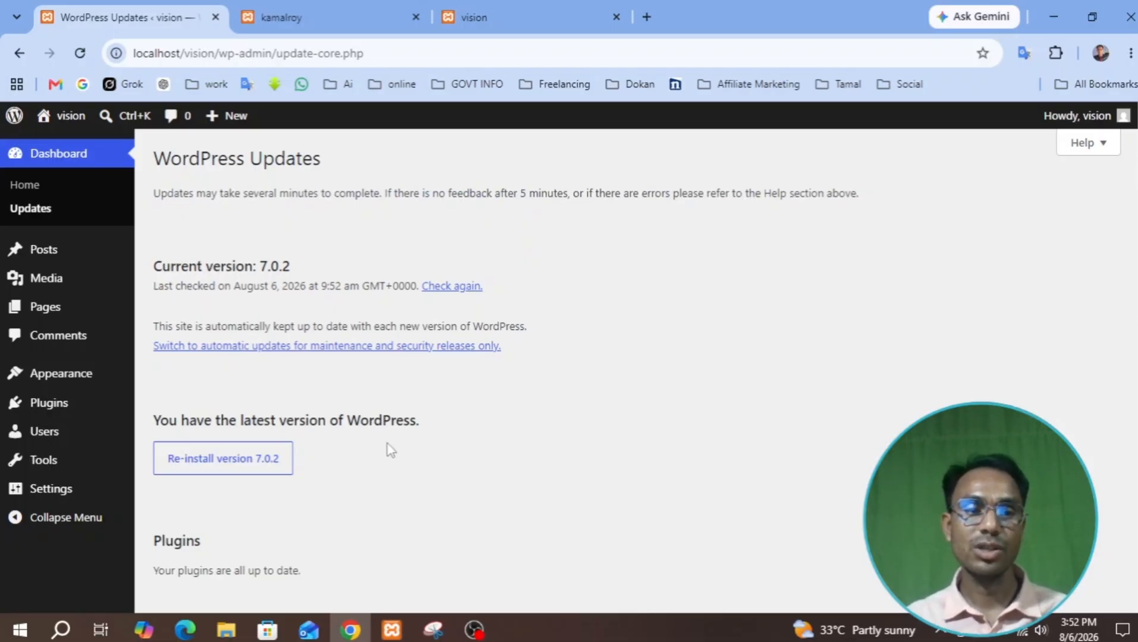
{"action": "scroll", "coordinate": [464, 429], "scroll_direction": "down", "scroll_amount": 2}
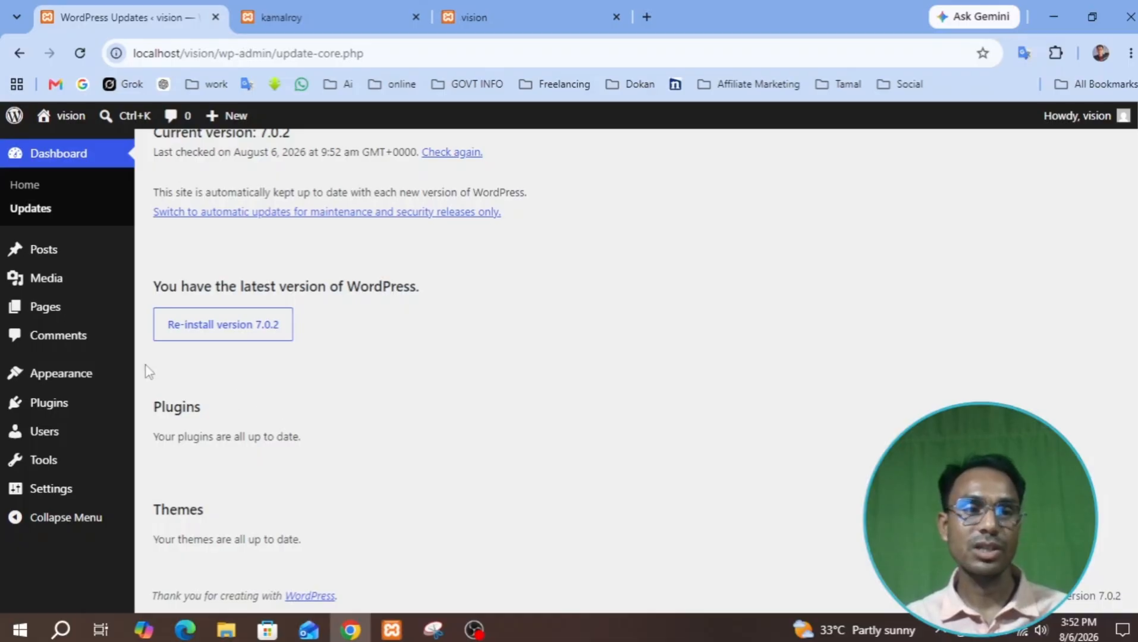
{"action": "left_click", "coordinate": [37, 188]}
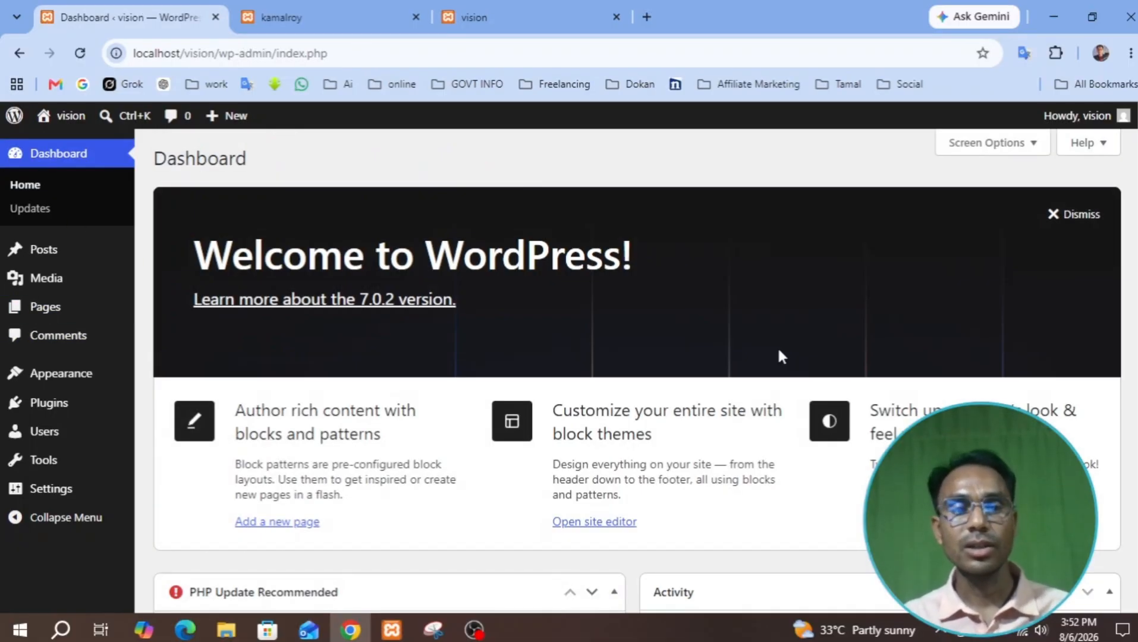
Scroll the Dashboard to review the Welcome banner, PHP 8.0.30 update notice and Activity widget.
{"action": "scroll", "coordinate": [454, 398], "scroll_direction": "down", "scroll_amount": 3}
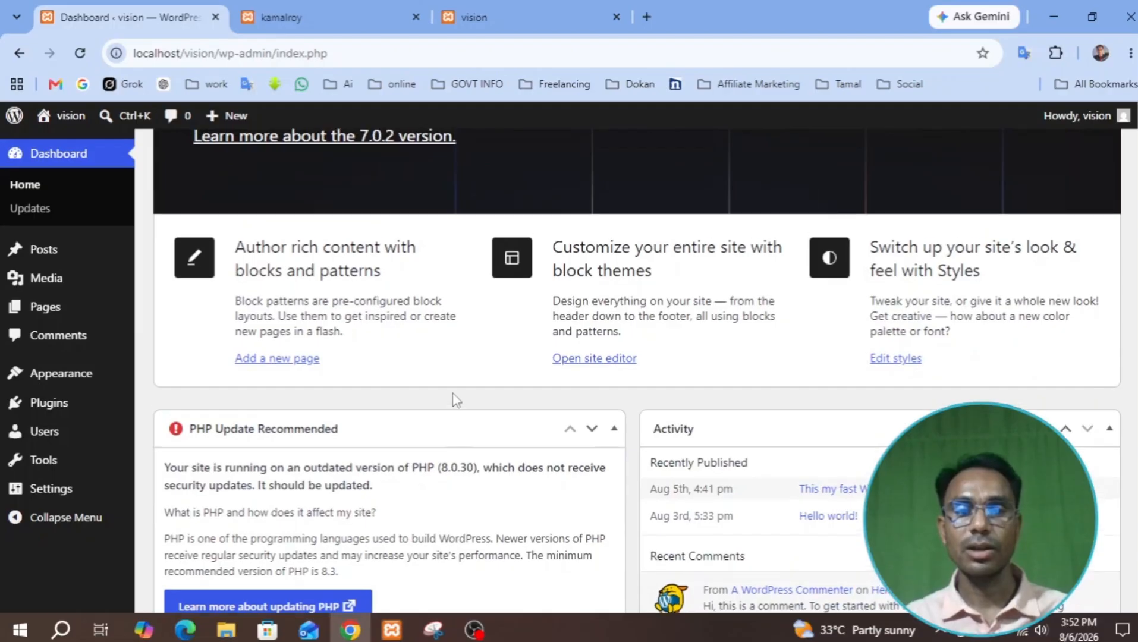
{"action": "scroll", "coordinate": [453, 398], "scroll_direction": "up", "scroll_amount": 3}
{"action": "scroll", "coordinate": [1129, 409], "scroll_direction": "down", "scroll_amount": 6}
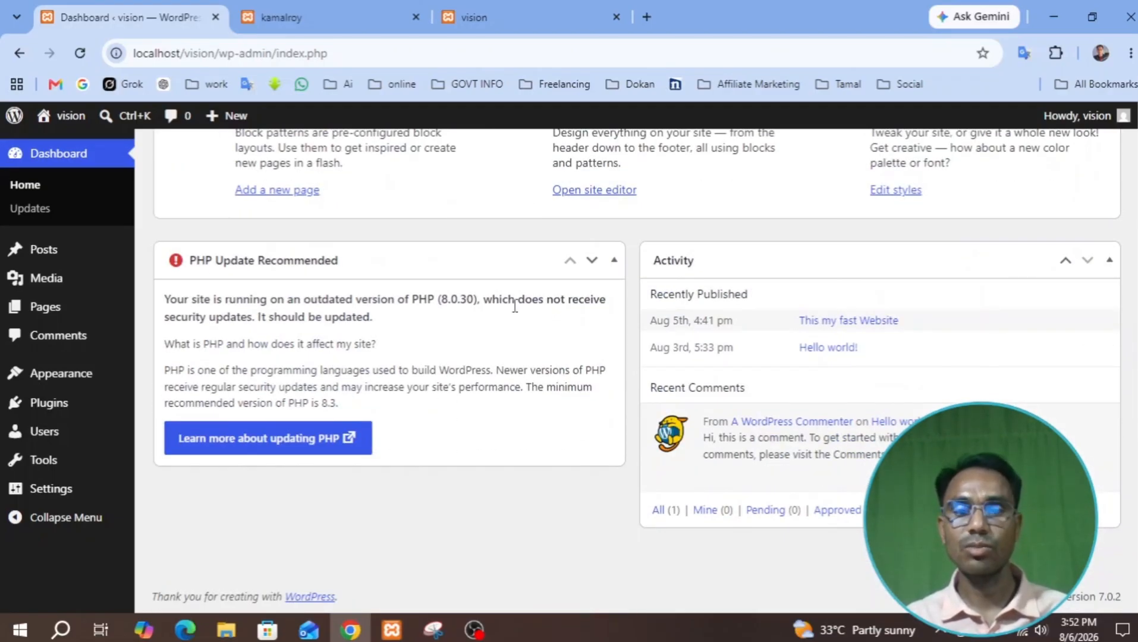
{"action": "scroll", "coordinate": [538, 485], "scroll_direction": "up", "scroll_amount": 6}
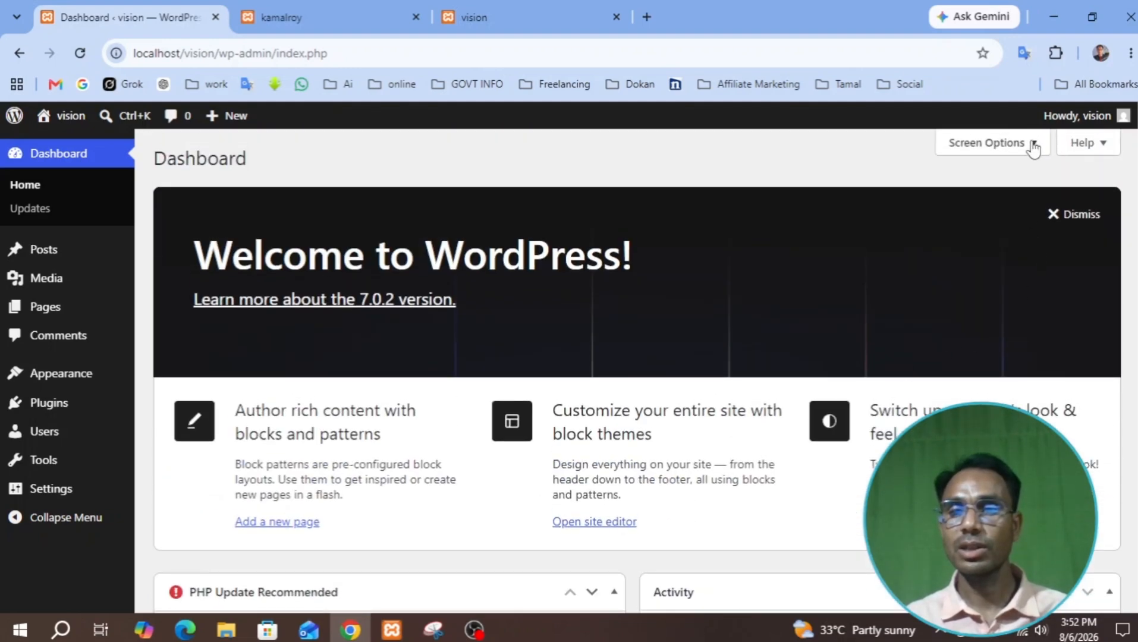
In Screen Options, turn on the Site Health Status, At a Glance and Quick Draft widgets.
{"action": "left_click", "coordinate": [1032, 149]}
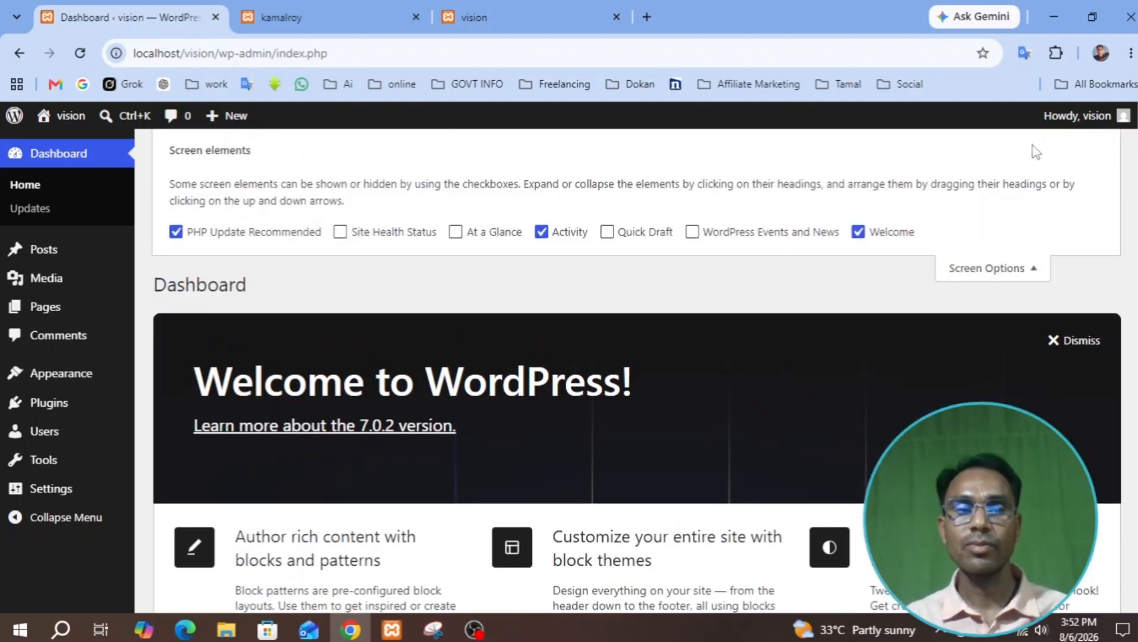
{"action": "left_click", "coordinate": [340, 233]}
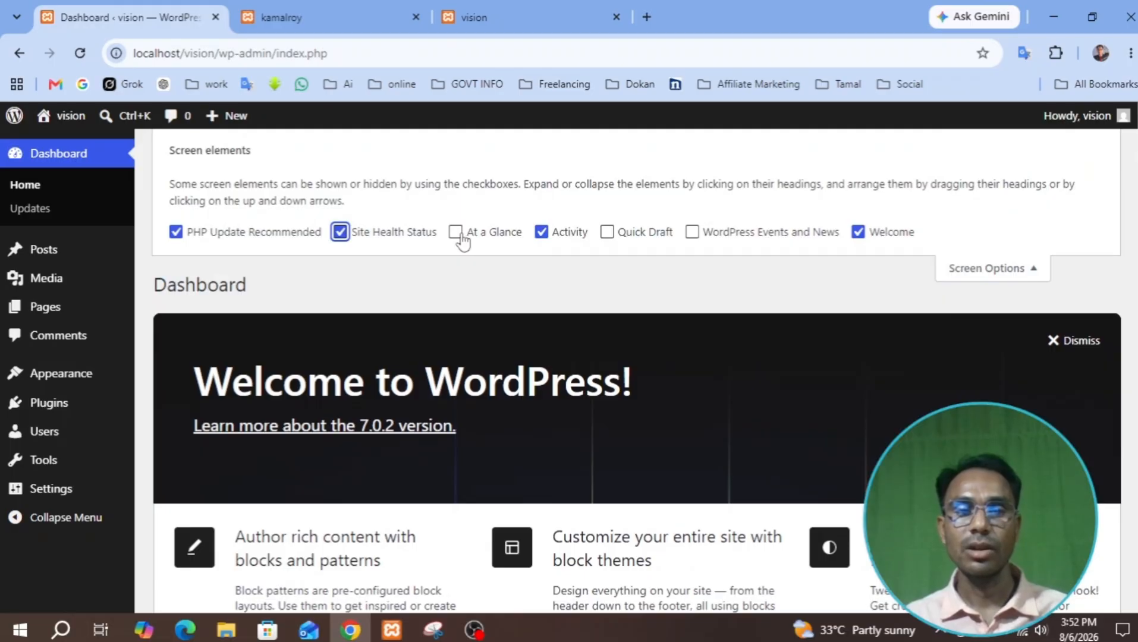
{"action": "left_click", "coordinate": [455, 233]}
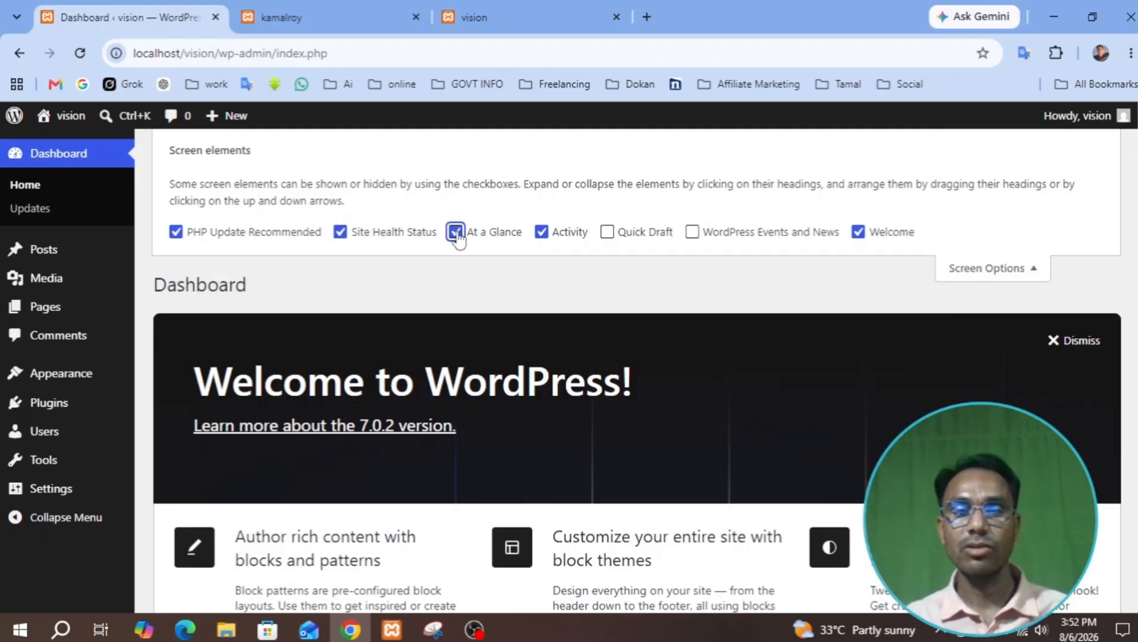
{"action": "left_click", "coordinate": [607, 232]}
{"action": "scroll", "coordinate": [598, 388], "scroll_direction": "down", "scroll_amount": 4}
{"action": "scroll", "coordinate": [395, 457], "scroll_direction": "down", "scroll_amount": 8}
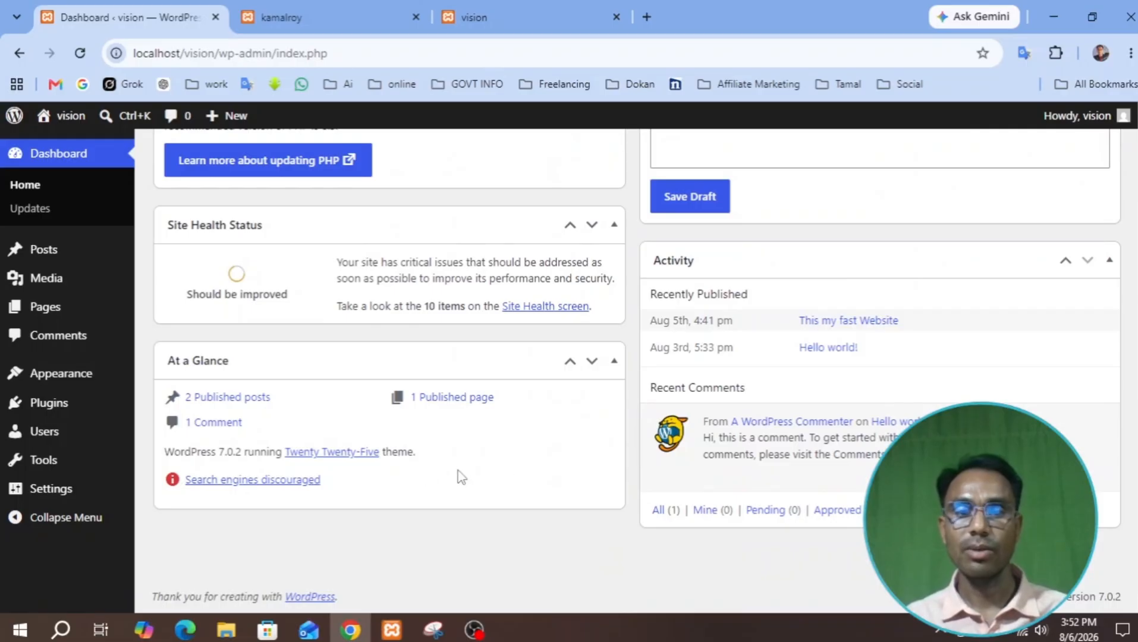
{"action": "scroll", "coordinate": [721, 470], "scroll_direction": "up", "scroll_amount": 10}
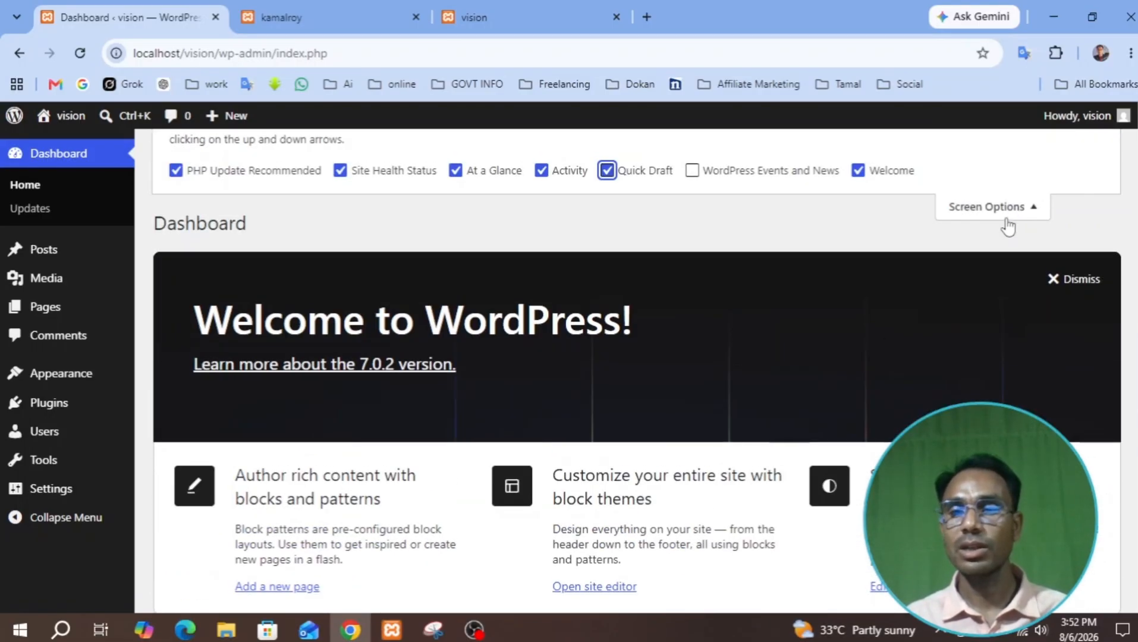
{"action": "left_click", "coordinate": [1034, 214]}
Hide all Dashboard panels: Welcome, Quick Draft, Activity, At a Glance, Site Health and PHP Update.
{"action": "mouse_move", "coordinate": [1025, 157]}
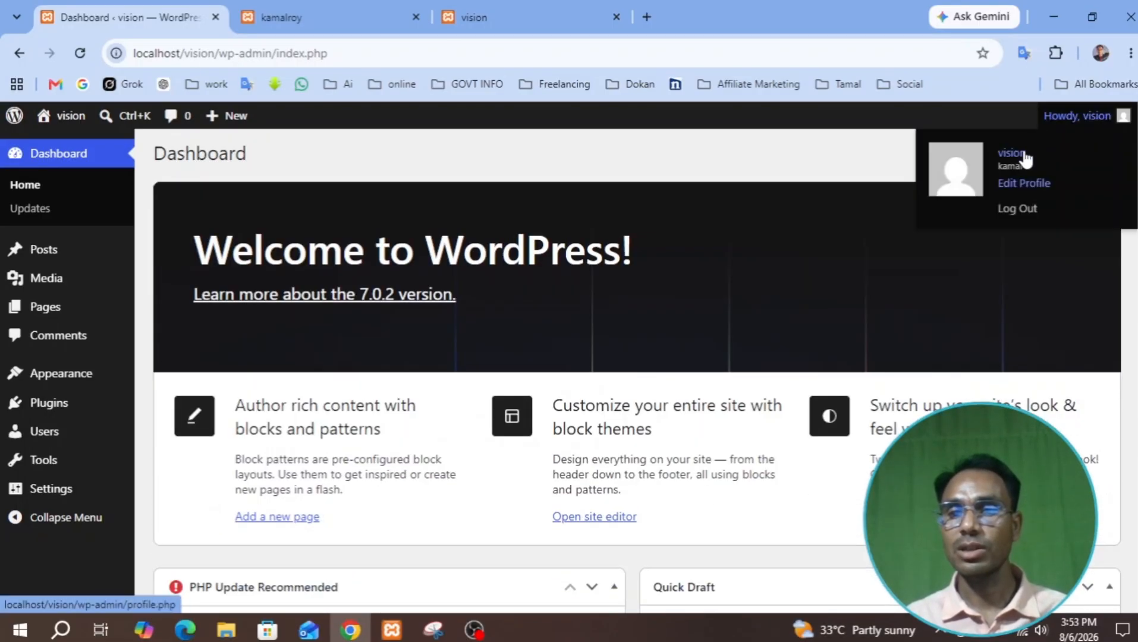
{"action": "left_click", "coordinate": [1032, 143]}
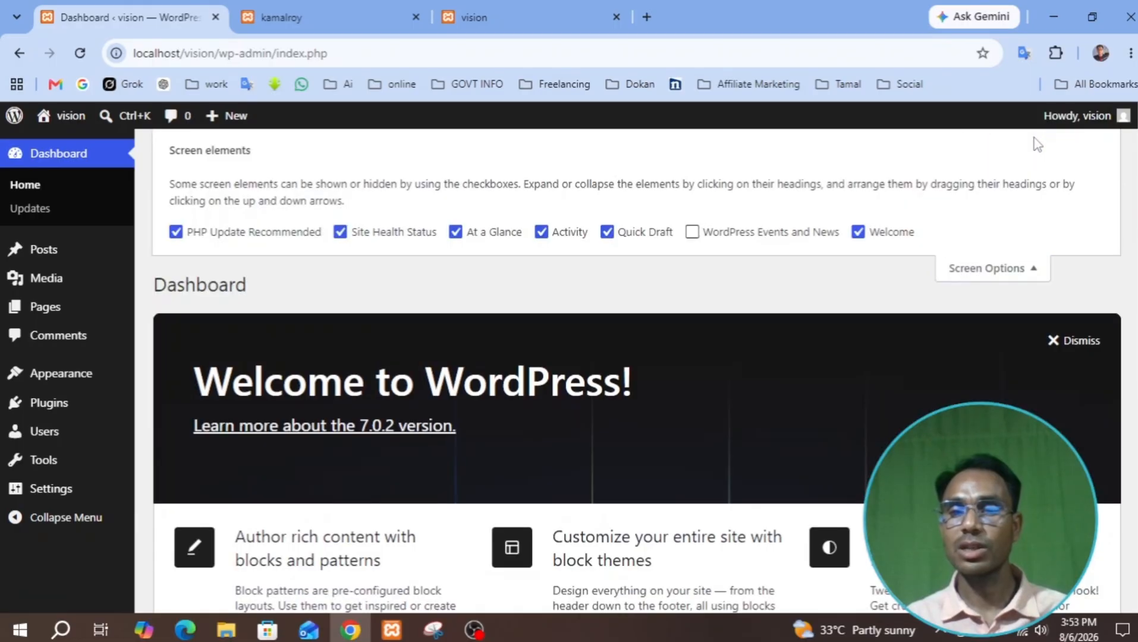
{"action": "left_click", "coordinate": [858, 231]}
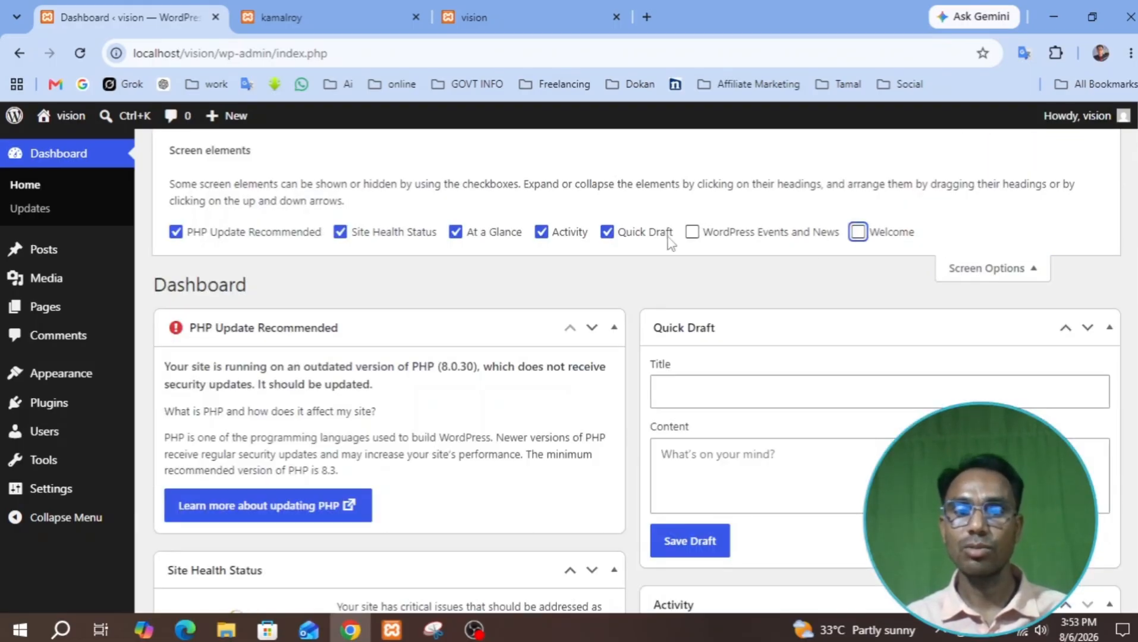
{"action": "left_click", "coordinate": [607, 231]}
{"action": "left_click", "coordinate": [540, 232]}
{"action": "left_click", "coordinate": [455, 232]}
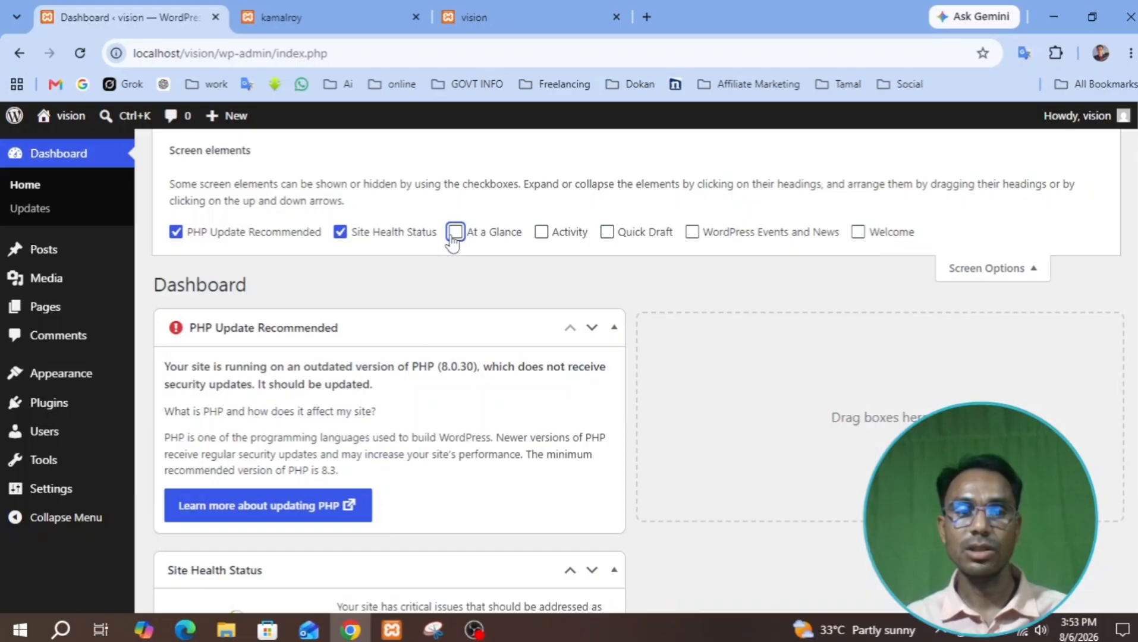
{"action": "left_click", "coordinate": [339, 232]}
{"action": "left_click", "coordinate": [176, 232]}
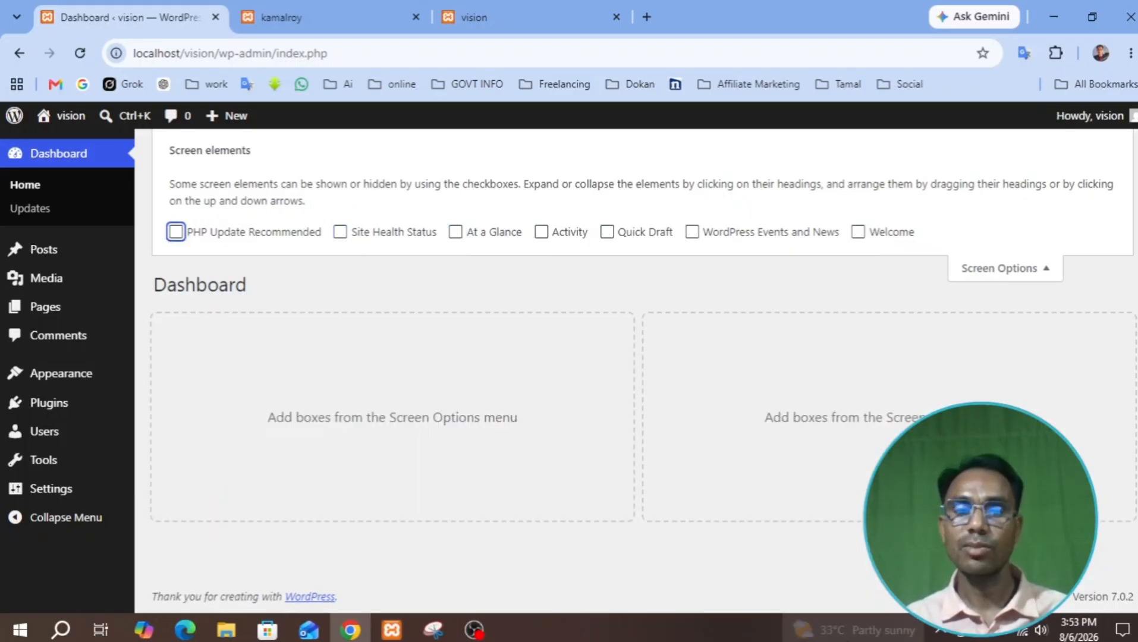
{"action": "mouse_move", "coordinate": [892, 627]}
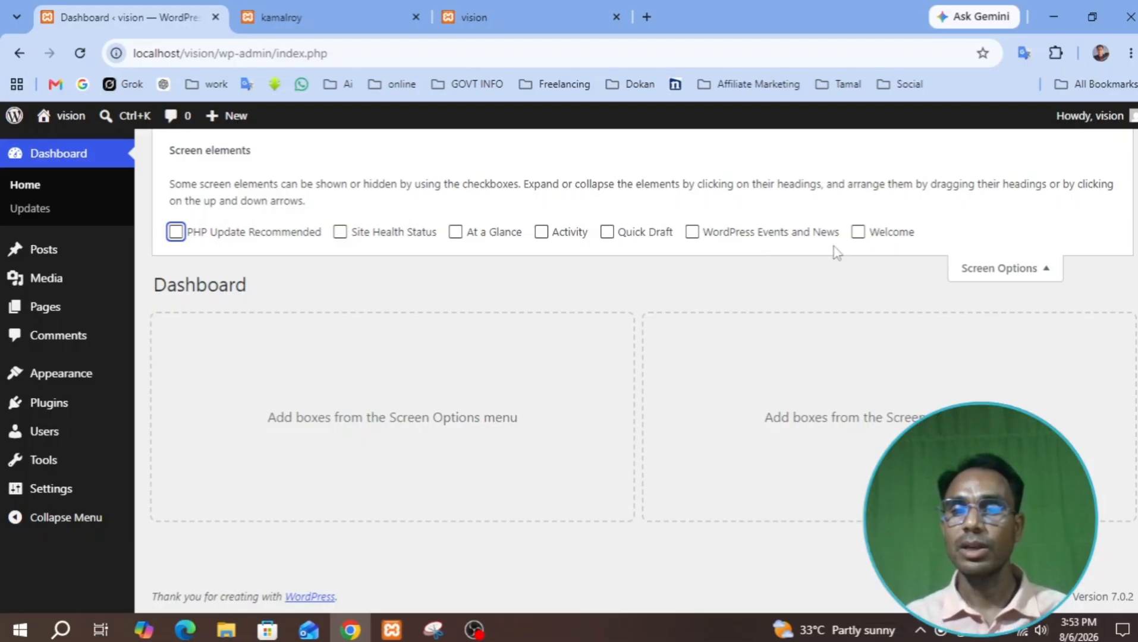
Re-enable only the Welcome, Activity and Quick Draft panels.
{"action": "left_click", "coordinate": [857, 233]}
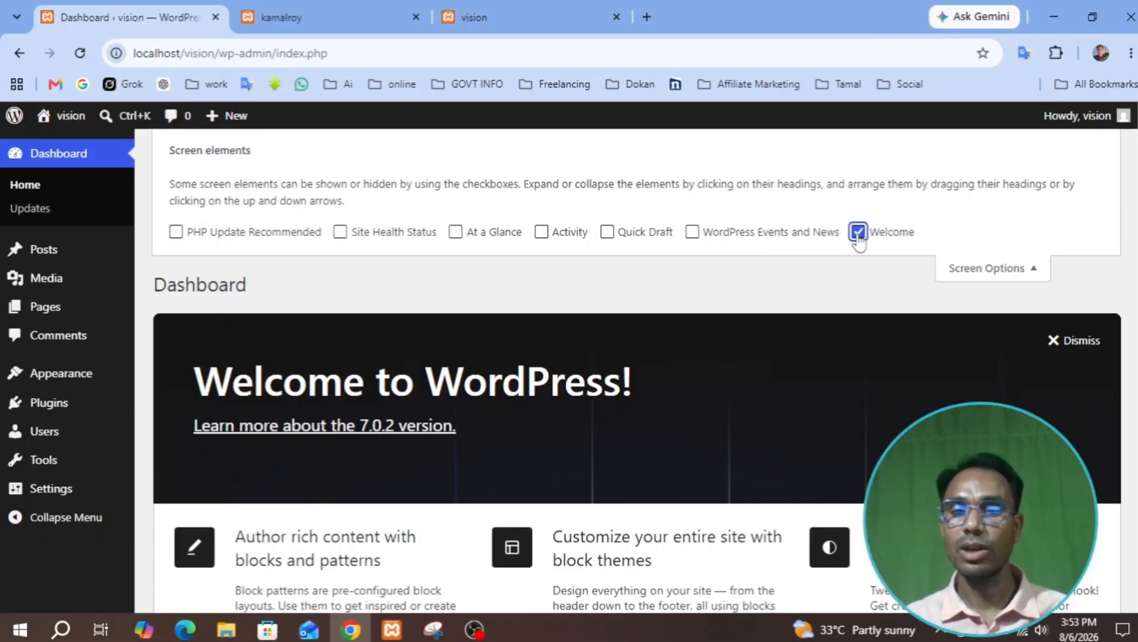
{"action": "left_click", "coordinate": [542, 234]}
{"action": "left_click", "coordinate": [606, 233]}
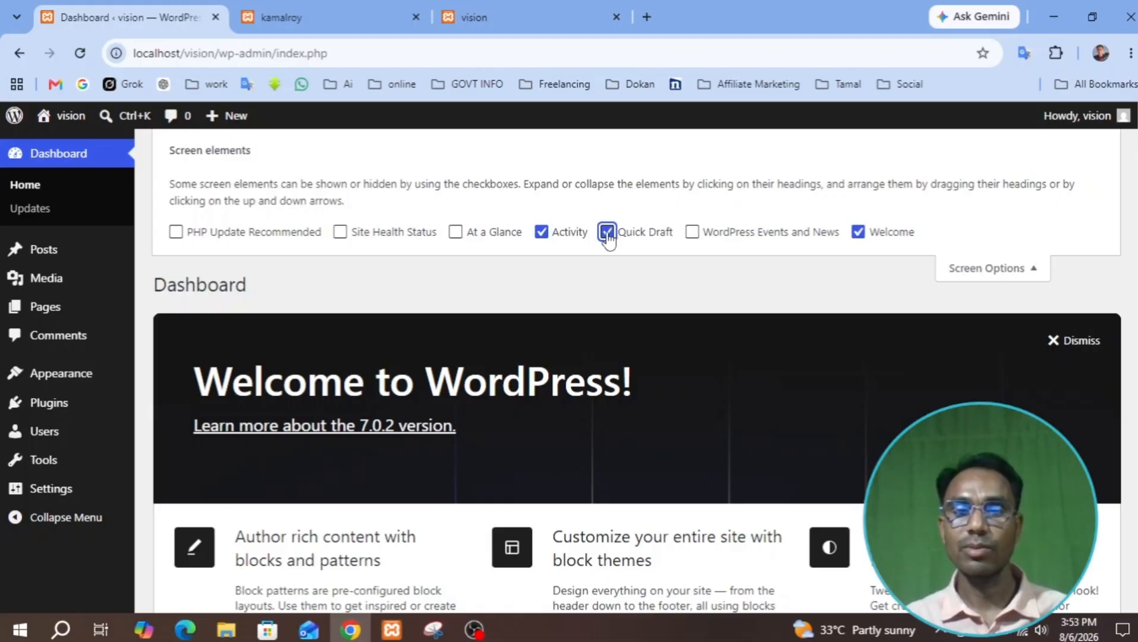
{"action": "scroll", "coordinate": [665, 440], "scroll_direction": "down", "scroll_amount": 7}
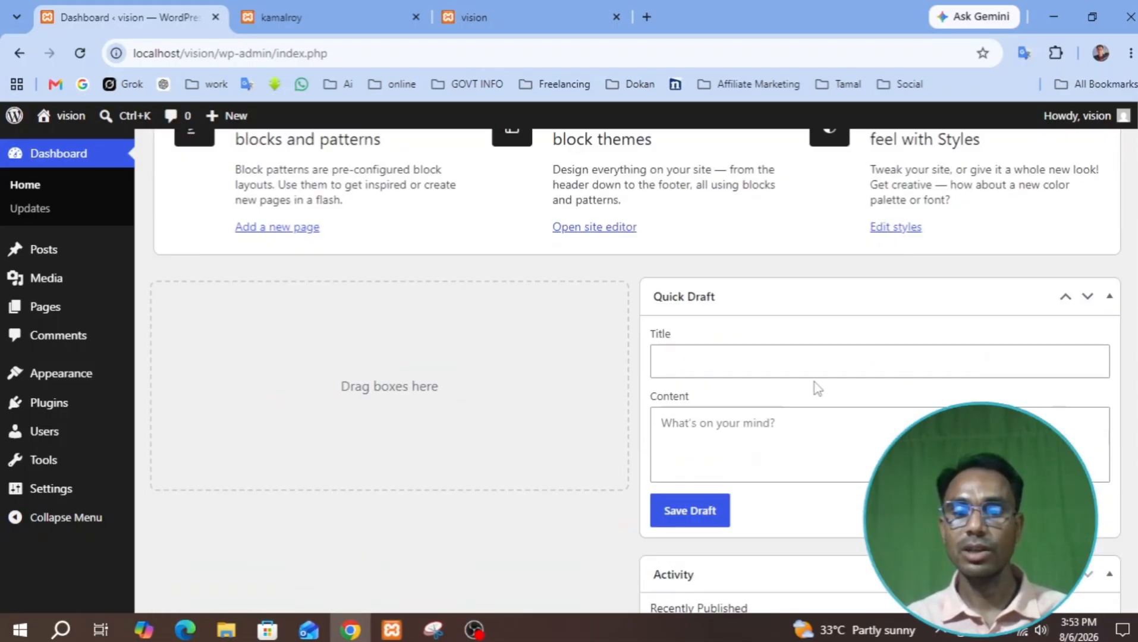
{"action": "scroll", "coordinate": [814, 389], "scroll_direction": "down", "scroll_amount": 3}
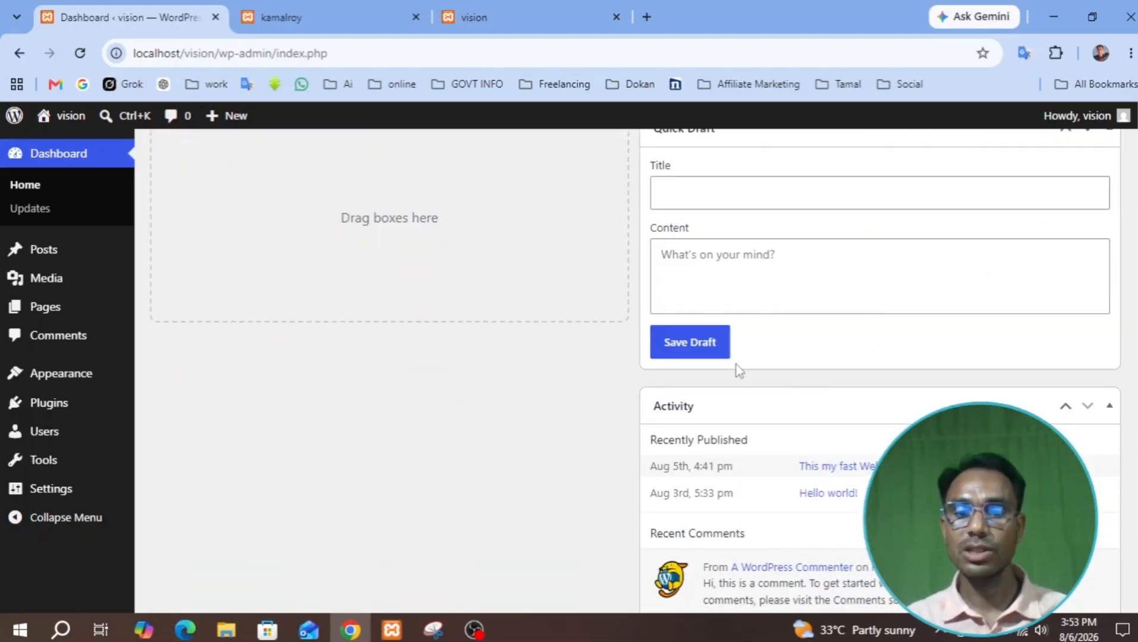
{"action": "scroll", "coordinate": [755, 372], "scroll_direction": "down", "scroll_amount": 2}
{"action": "scroll", "coordinate": [495, 416], "scroll_direction": "up", "scroll_amount": 4}
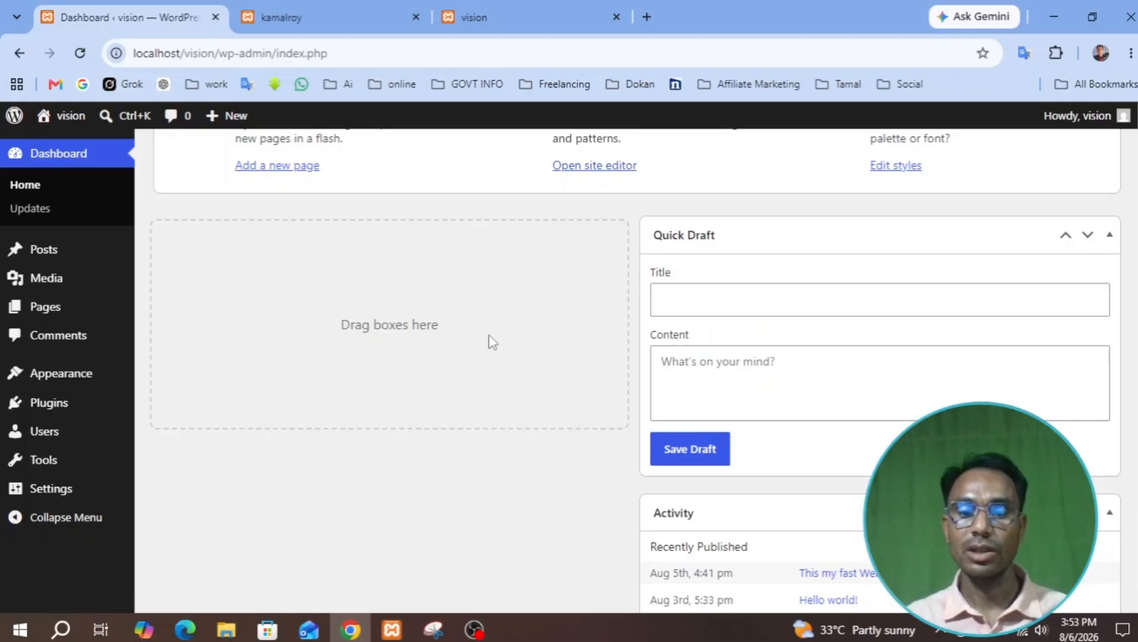
Drag the Activity widget into the empty left column next to Quick Draft.
{"action": "left_click_drag", "start_coordinate": [814, 510], "coordinate": [358, 287]}
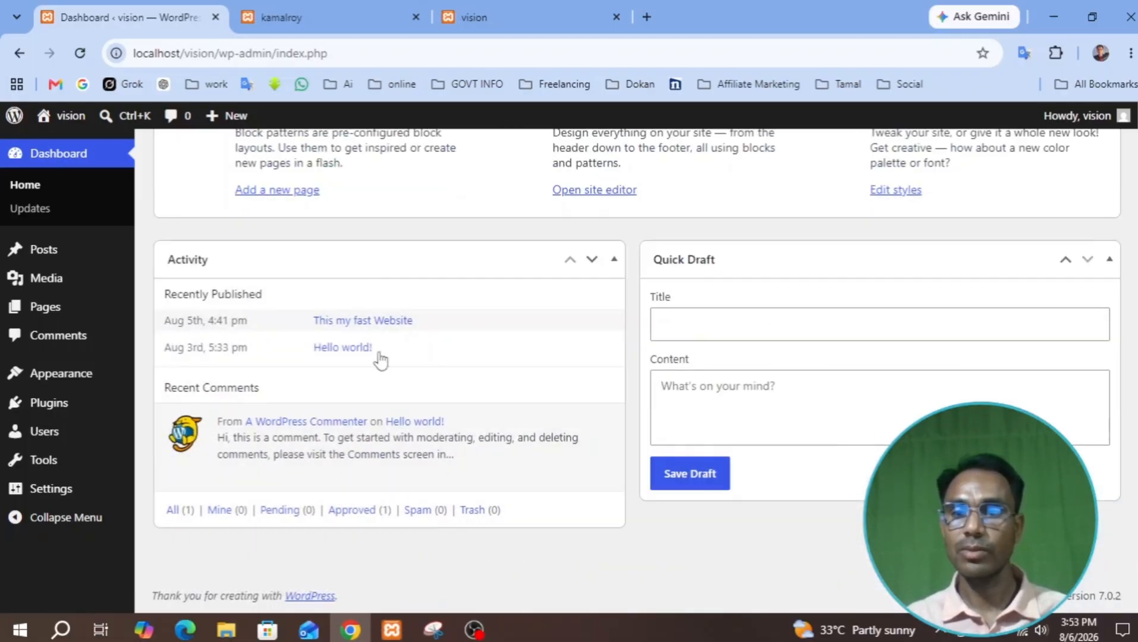
{"action": "scroll", "coordinate": [532, 473], "scroll_direction": "up", "scroll_amount": 7}
{"action": "scroll", "coordinate": [532, 473], "scroll_direction": "down", "scroll_amount": 3}
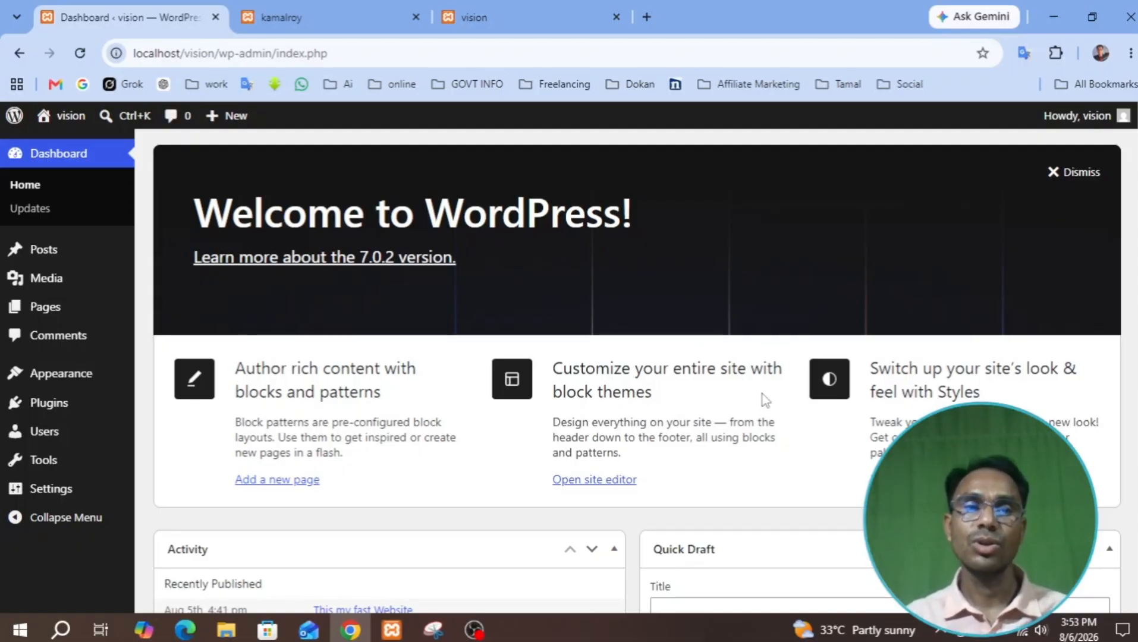
{"action": "scroll", "coordinate": [609, 513], "scroll_direction": "down", "scroll_amount": 5}
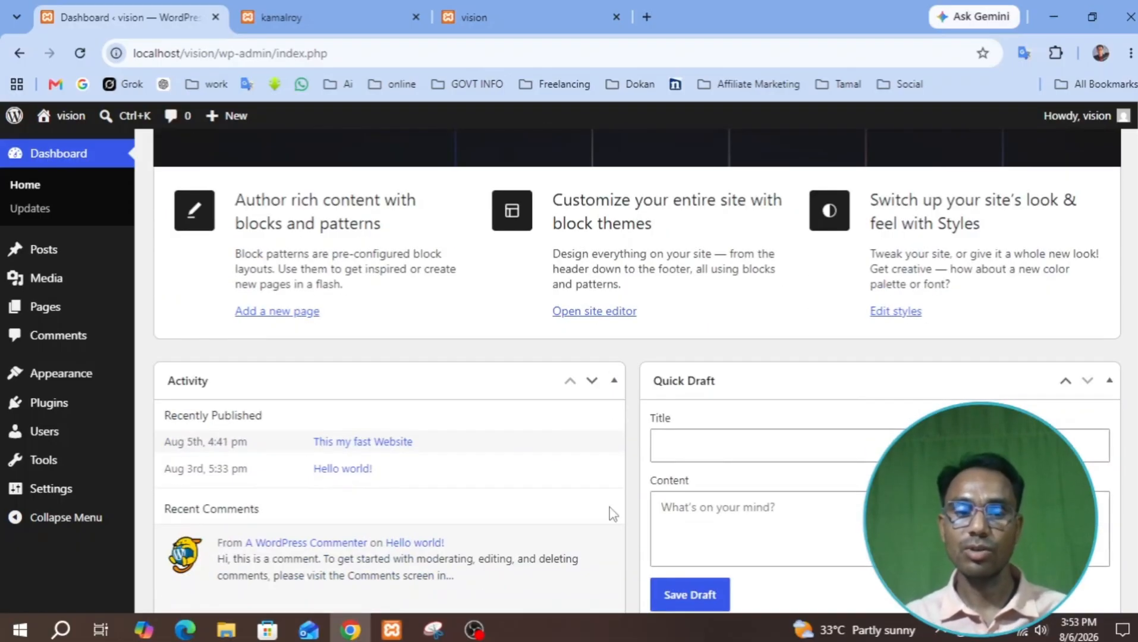
{"action": "scroll", "coordinate": [609, 514], "scroll_direction": "up", "scroll_amount": 4}
{"action": "scroll", "coordinate": [610, 512], "scroll_direction": "up", "scroll_amount": 4}
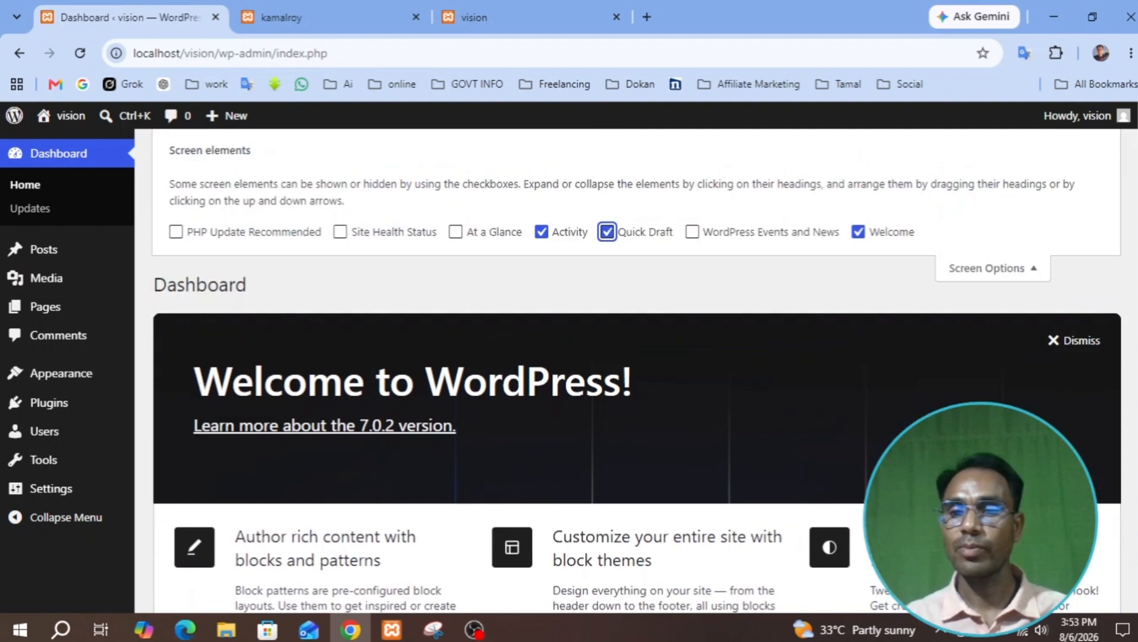
Close the Dashboard Screen Options and log out of the WordPress admin.
{"action": "left_click", "coordinate": [1031, 271]}
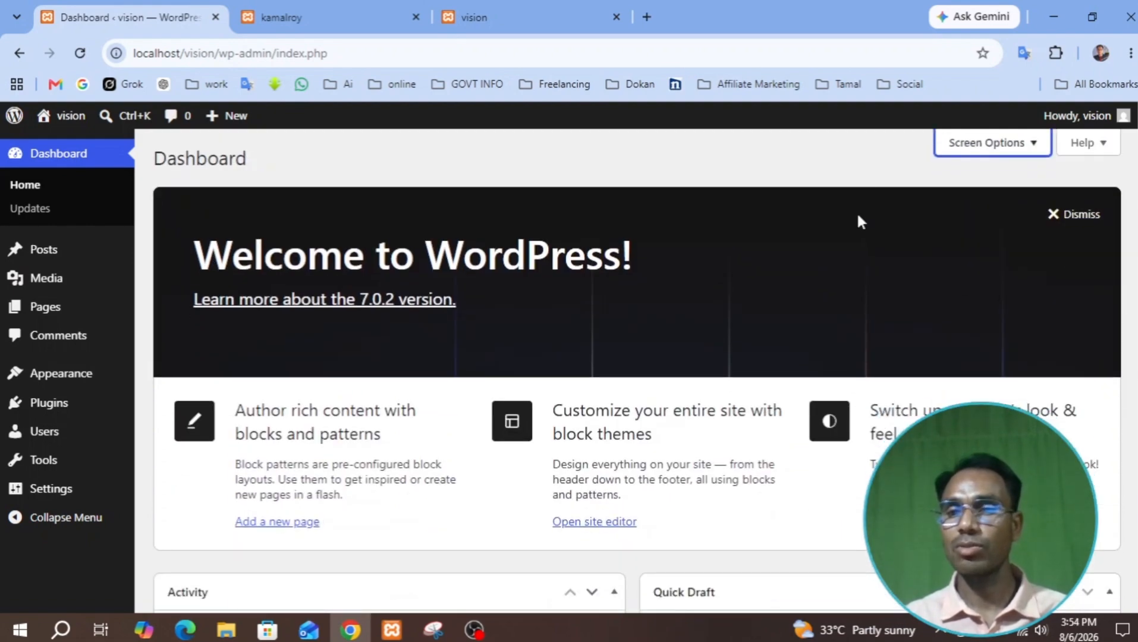
{"action": "mouse_move", "coordinate": [1093, 116]}
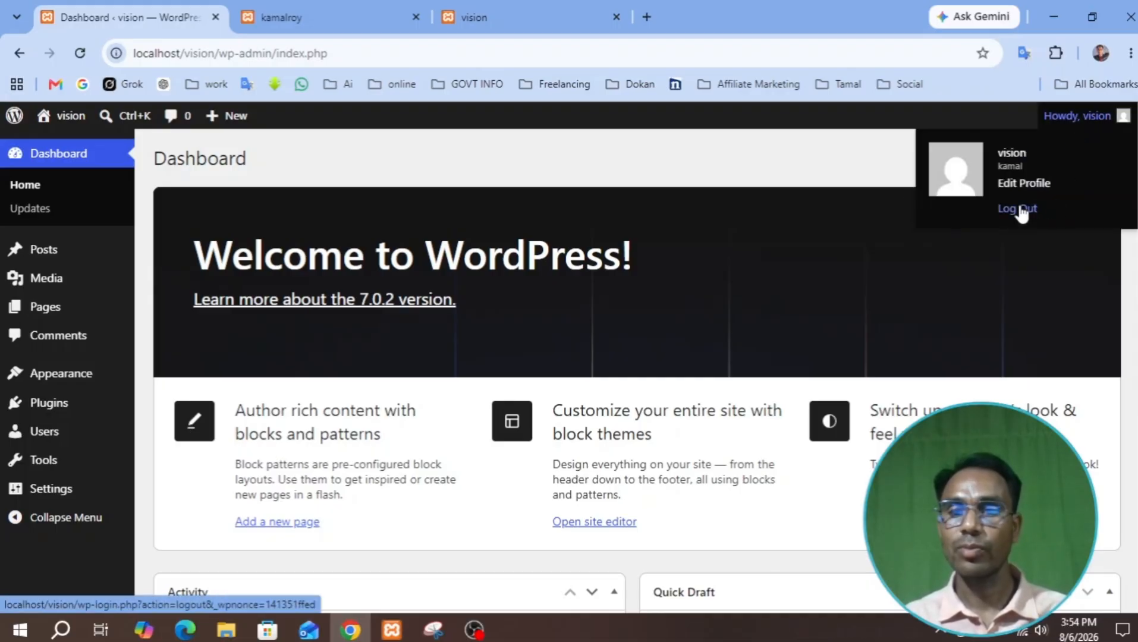
{"action": "left_click", "coordinate": [1018, 209]}
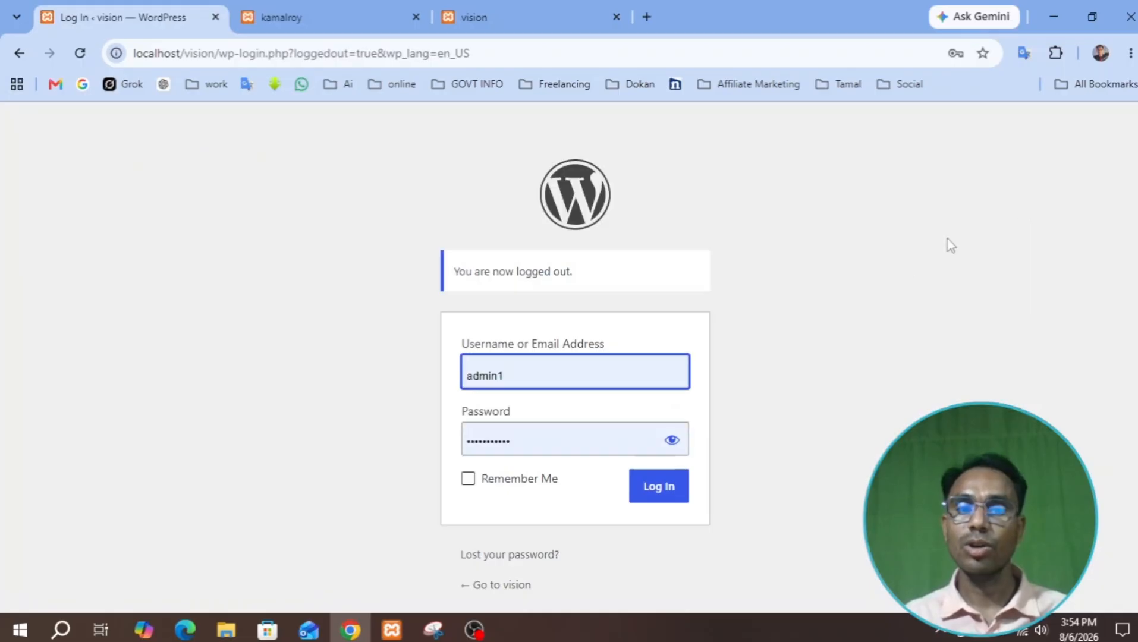
Sign back in on the login form with a different username and its password.
{"action": "left_click_drag", "start_coordinate": [559, 376], "coordinate": [440, 380]}
{"action": "left_click", "coordinate": [394, 401]}
{"action": "left_click_drag", "start_coordinate": [628, 447], "coordinate": [401, 465]}
{"action": "left_click_drag", "start_coordinate": [598, 378], "coordinate": [401, 397]}
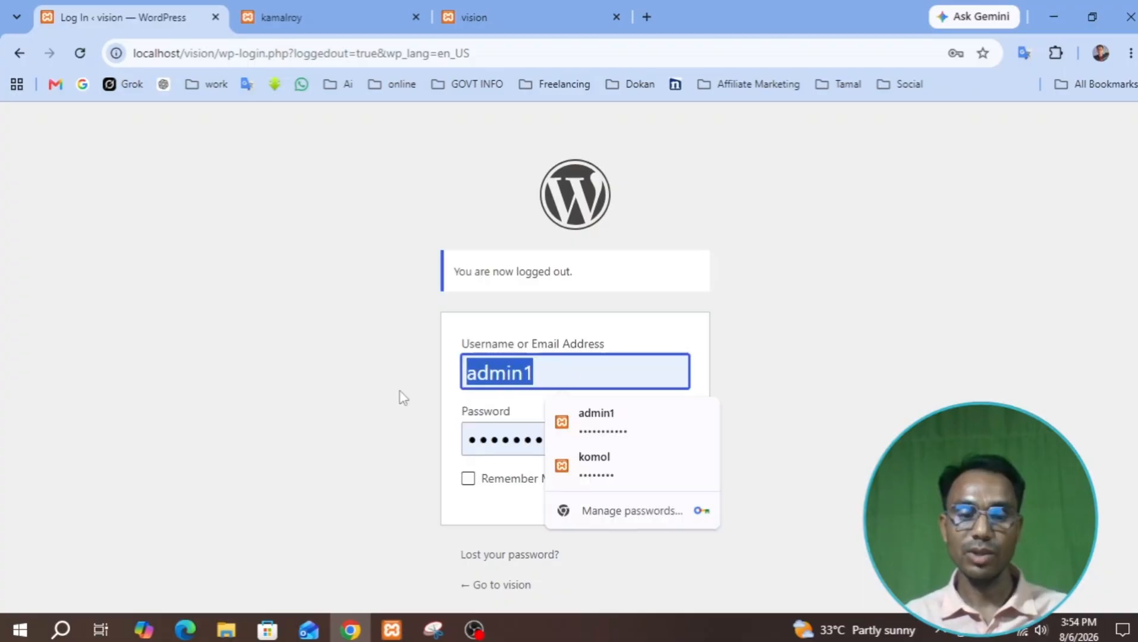
{"action": "type", "text": "kamal"}
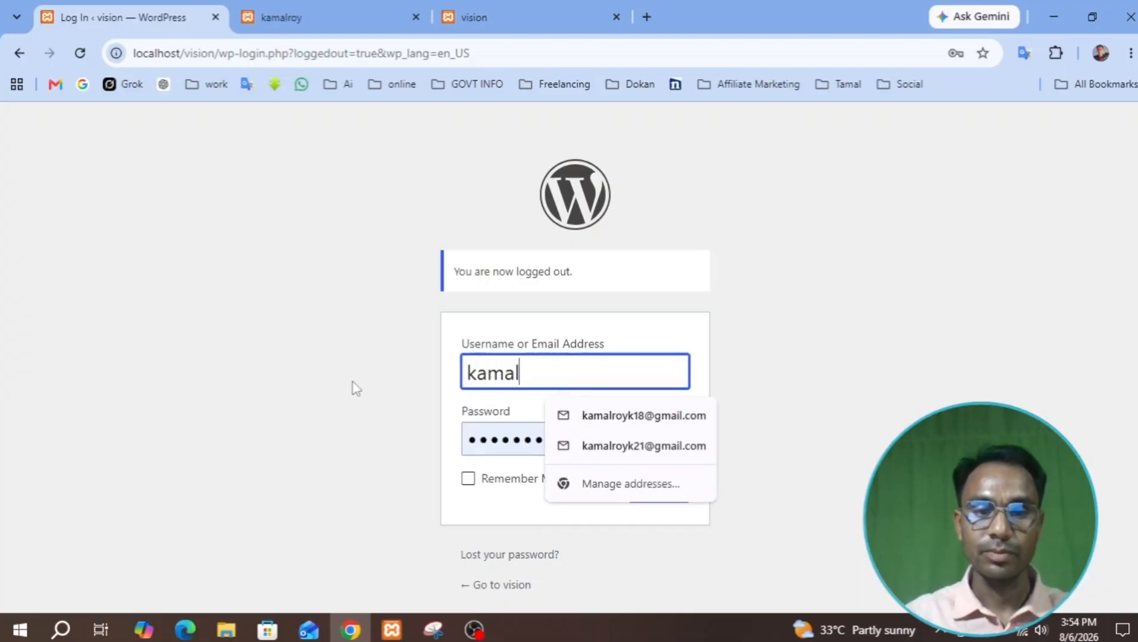
{"action": "key", "text": "Tab"}
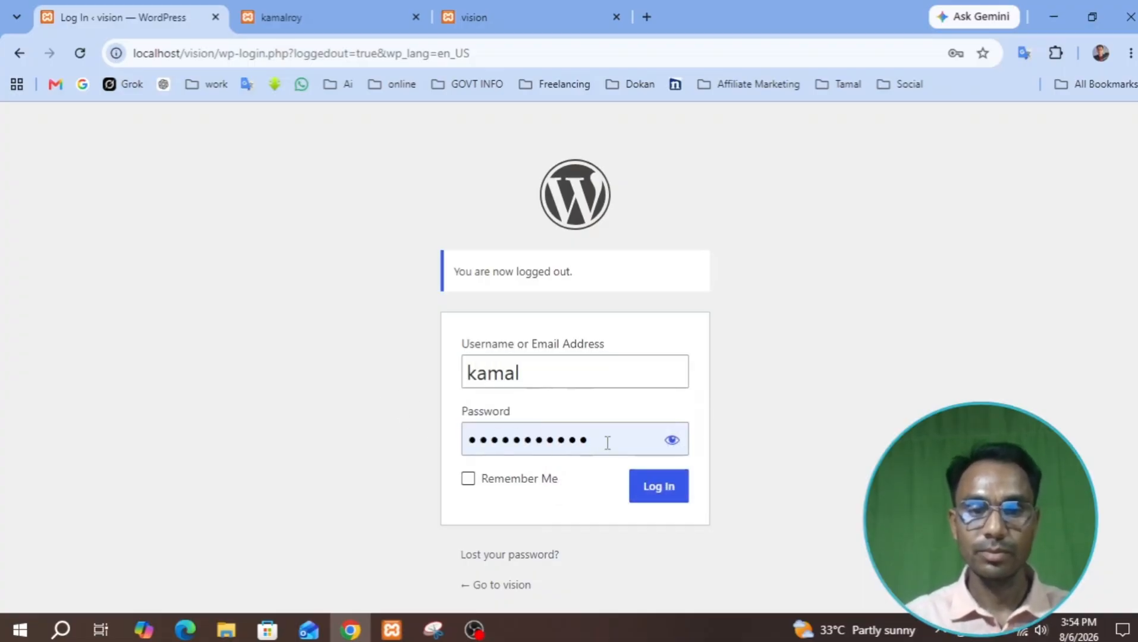
{"action": "left_click_drag", "start_coordinate": [607, 443], "coordinate": [417, 445]}
{"action": "type", "text": "k"}
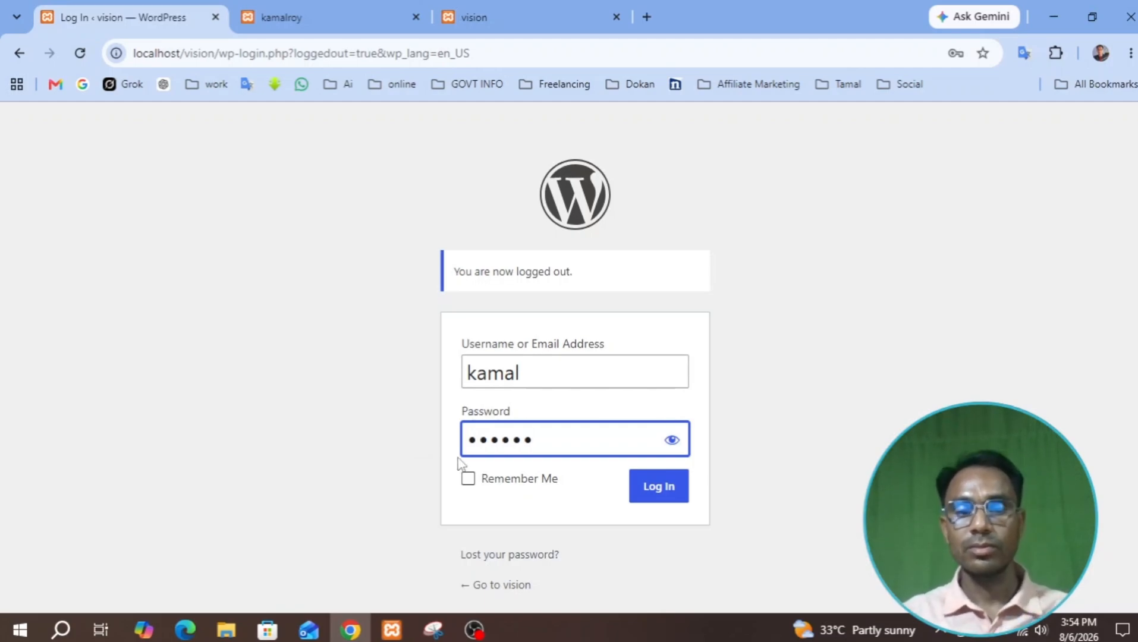
{"action": "left_click", "coordinate": [650, 488]}
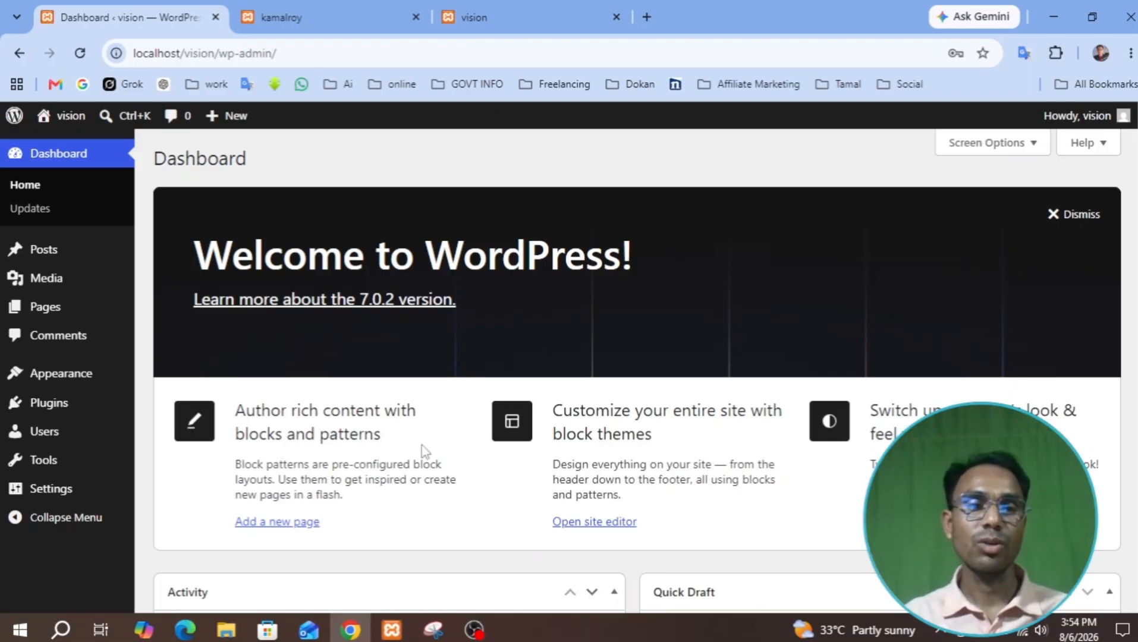
Switch to the Blog page tab and briefly check the XAMPP Control Panel.
{"action": "scroll", "coordinate": [636, 374], "scroll_direction": "down", "scroll_amount": 4}
{"action": "scroll", "coordinate": [631, 390], "scroll_direction": "up", "scroll_amount": 4}
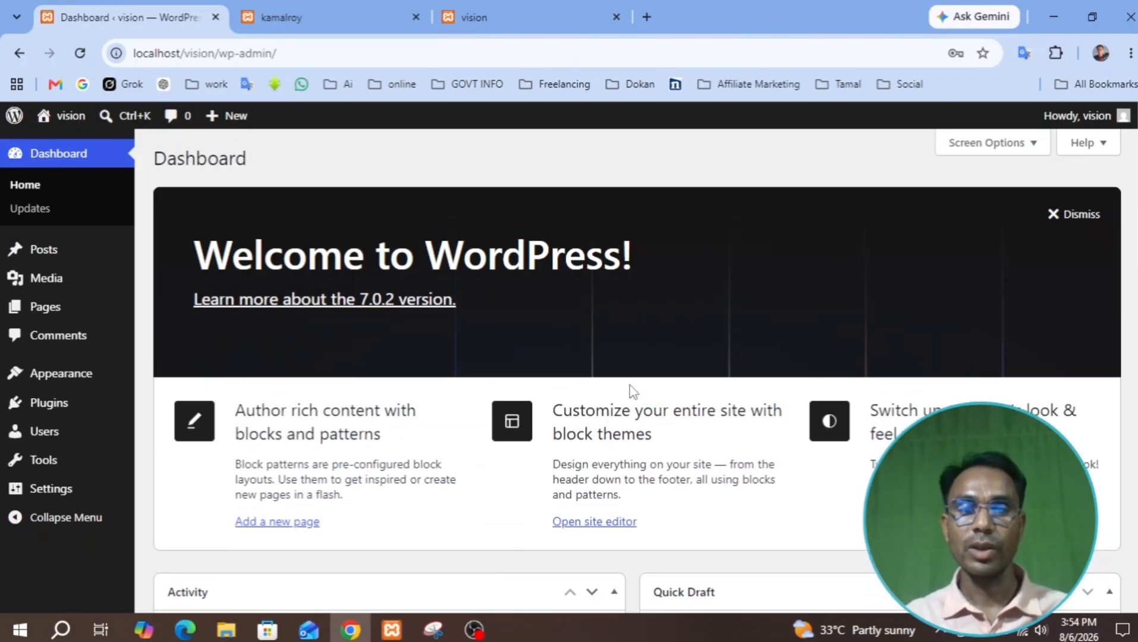
{"action": "left_click", "coordinate": [319, 8]}
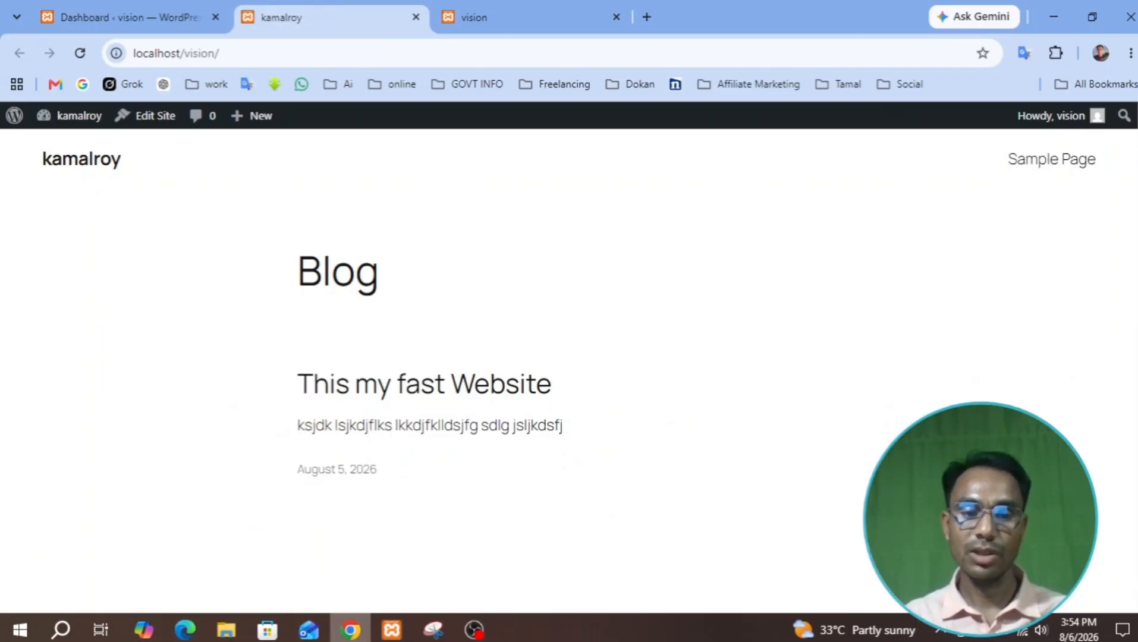
{"action": "left_click", "coordinate": [395, 630]}
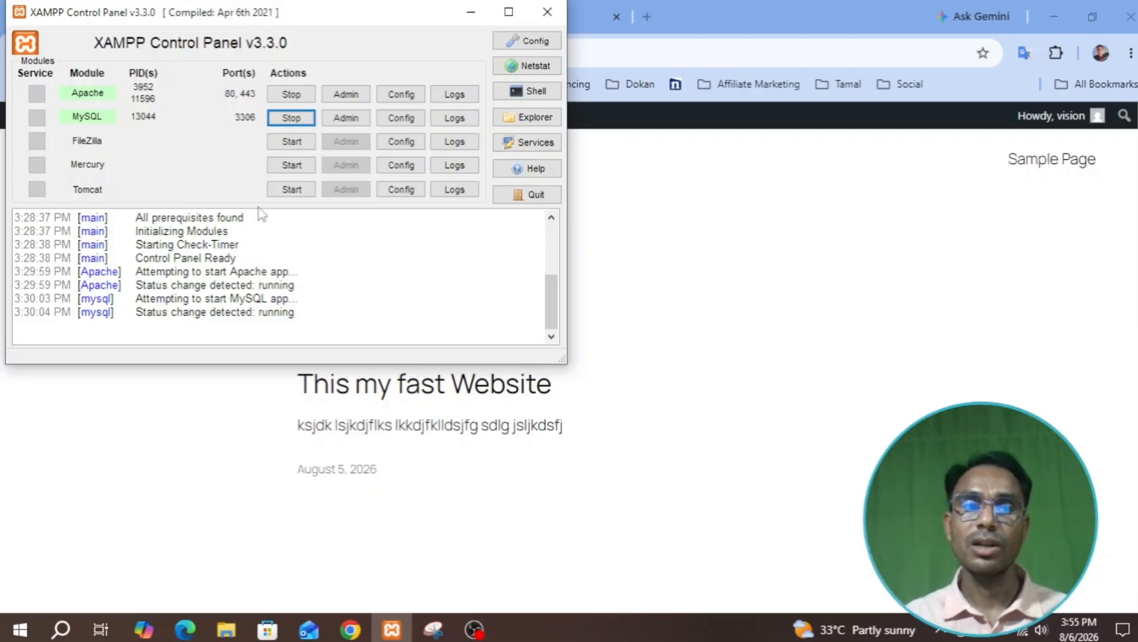
{"action": "left_click", "coordinate": [474, 11]}
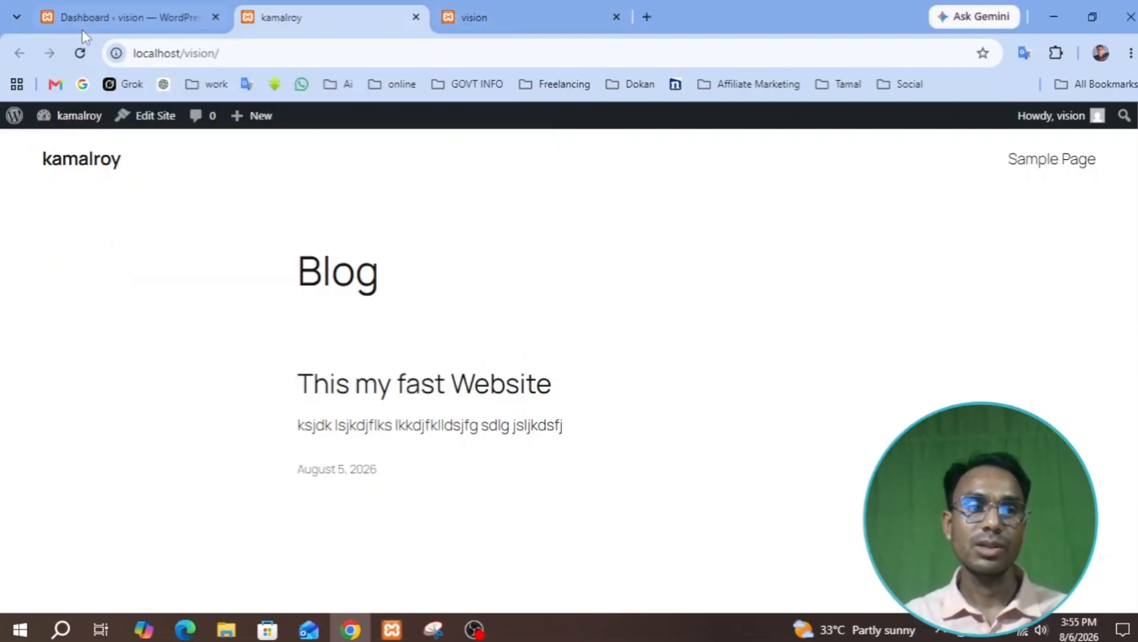
Reload the Blog page so it shows the vision site title, then bring up XAMPP.
{"action": "left_click", "coordinate": [86, 58]}
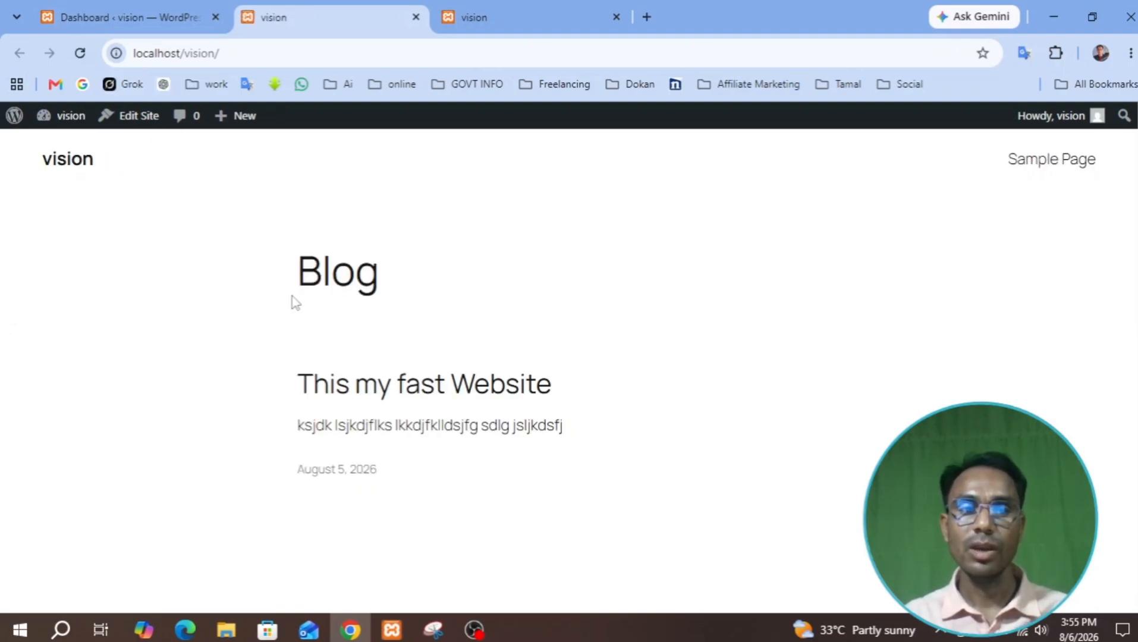
{"action": "scroll", "coordinate": [348, 355], "scroll_direction": "down", "scroll_amount": 4}
{"action": "scroll", "coordinate": [350, 356], "scroll_direction": "up", "scroll_amount": 4}
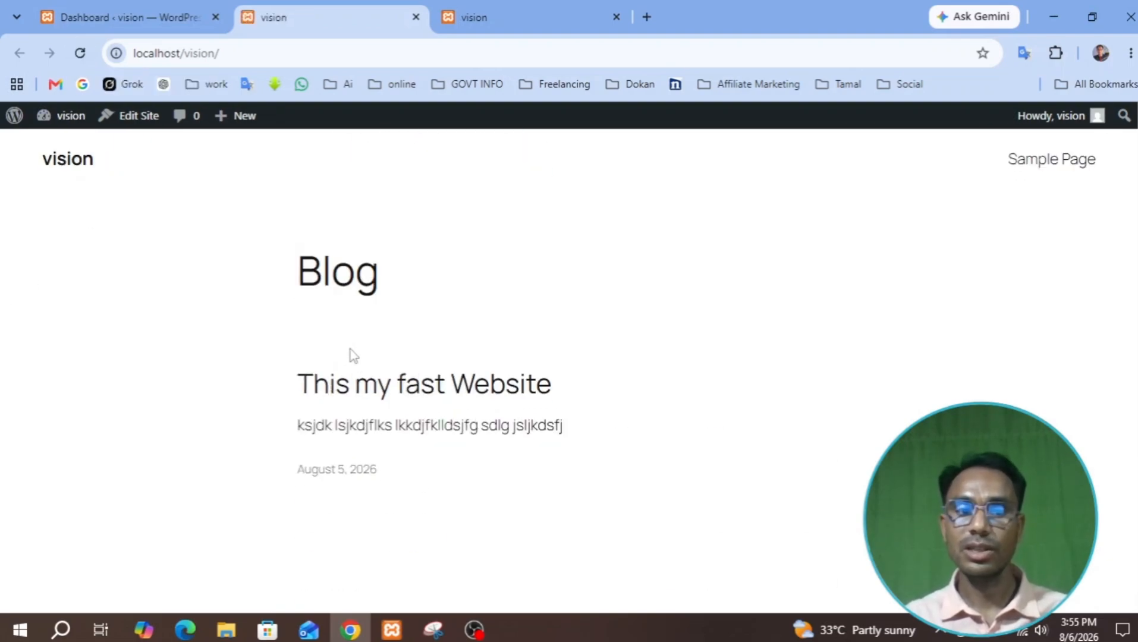
{"action": "left_click", "coordinate": [391, 630]}
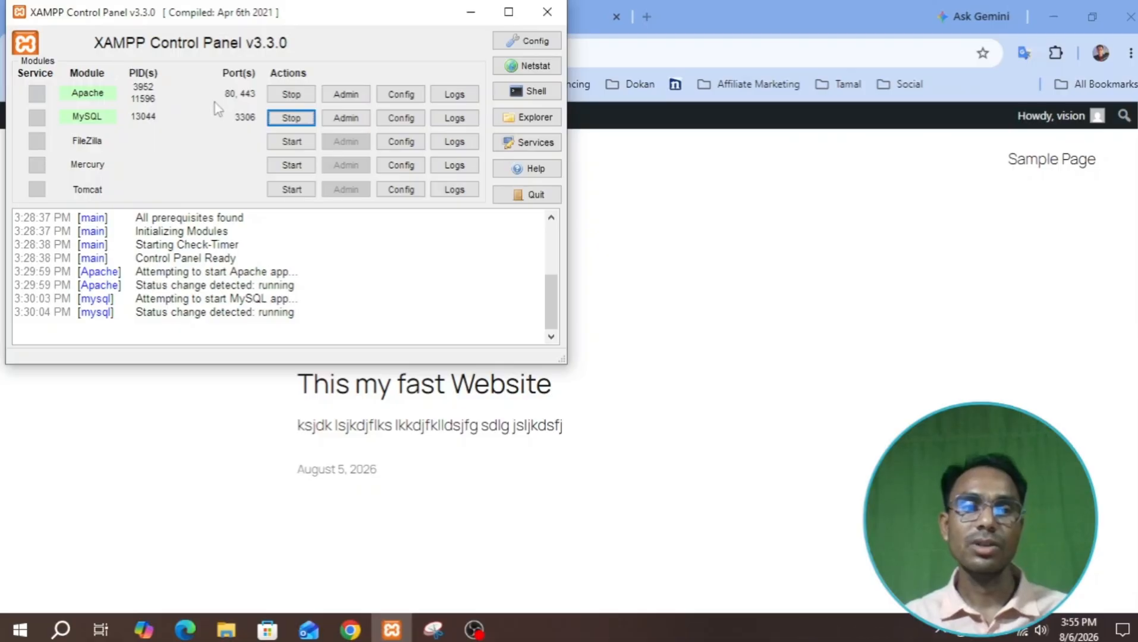
Stop the Apache and MySQL servers and check the site in the browser.
{"action": "left_click", "coordinate": [291, 94]}
{"action": "left_click", "coordinate": [290, 119]}
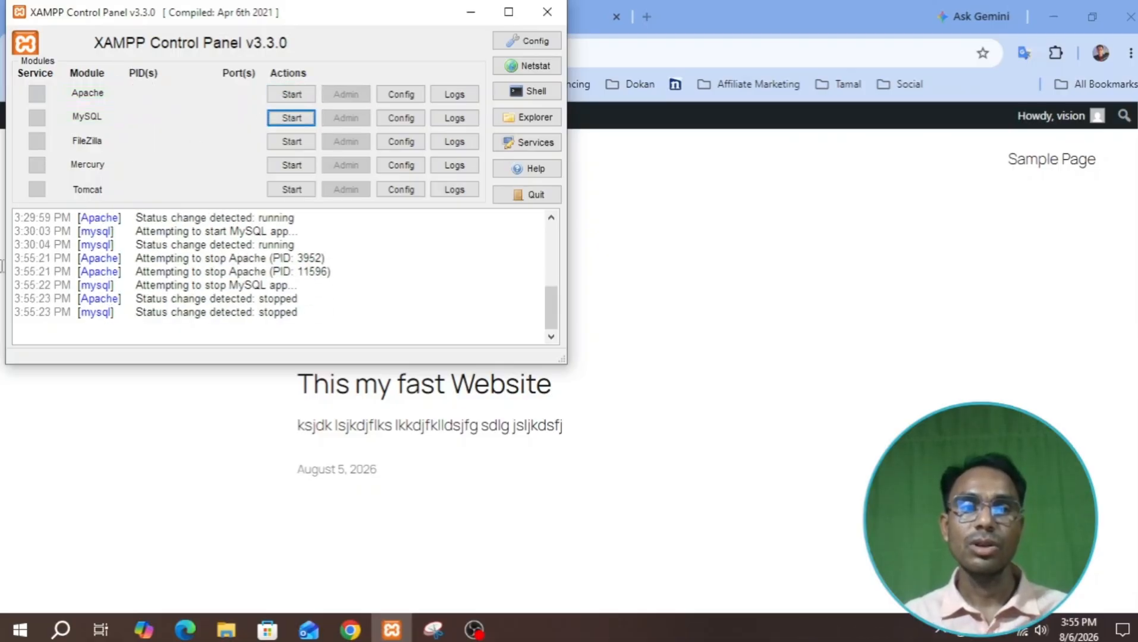
{"action": "left_click", "coordinate": [469, 12]}
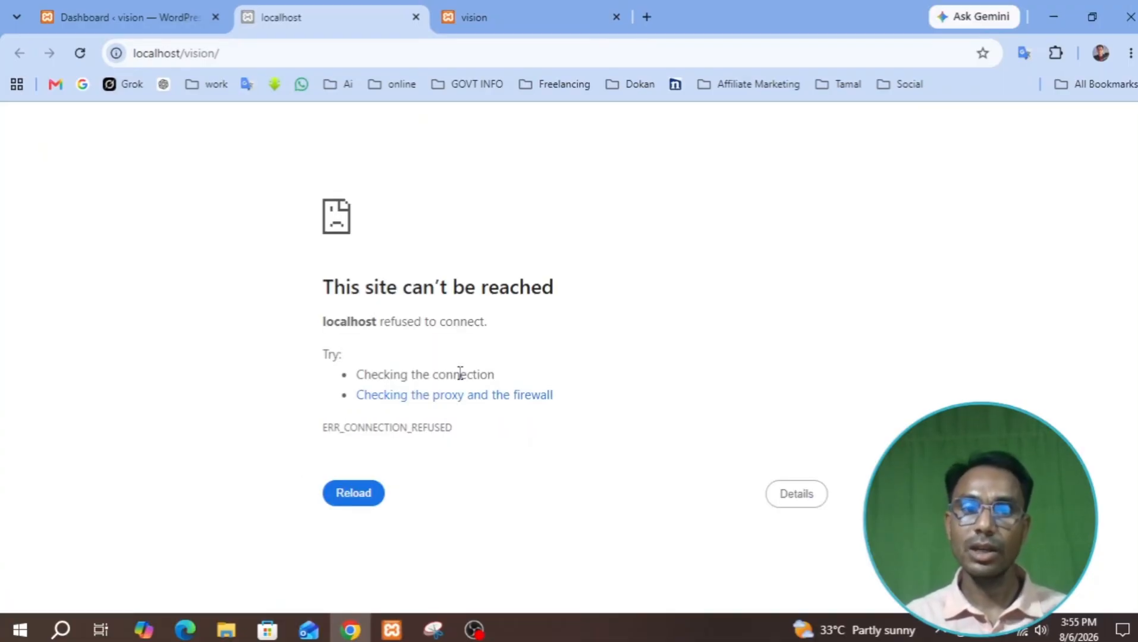
Start Apache and MySQL again, then minimise XAMPP.
{"action": "left_click", "coordinate": [392, 630]}
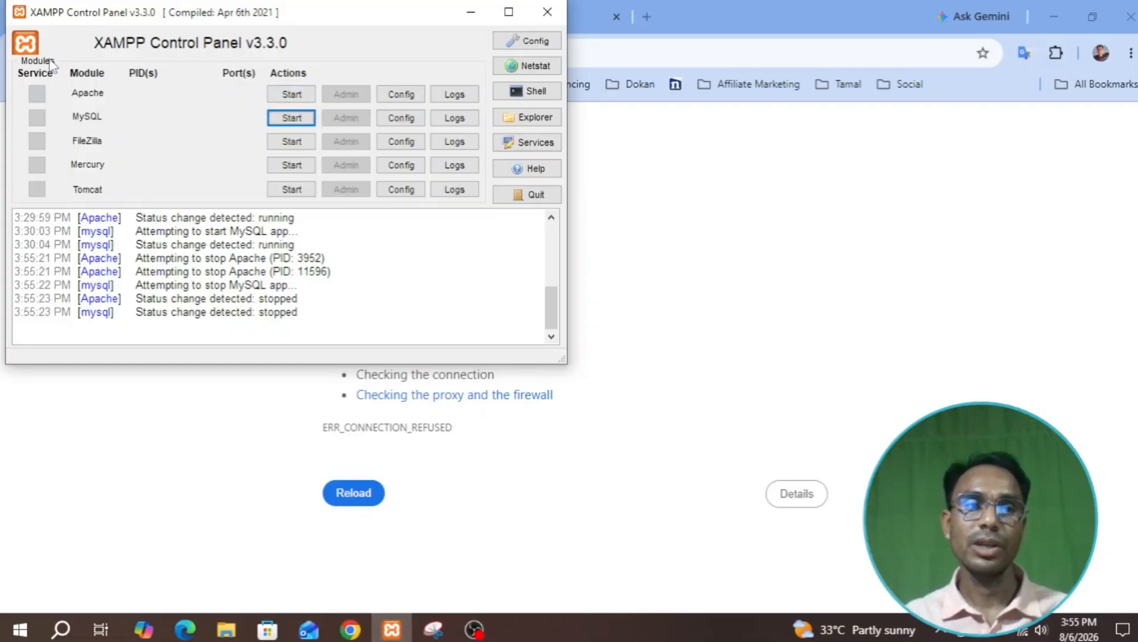
{"action": "left_click", "coordinate": [291, 95]}
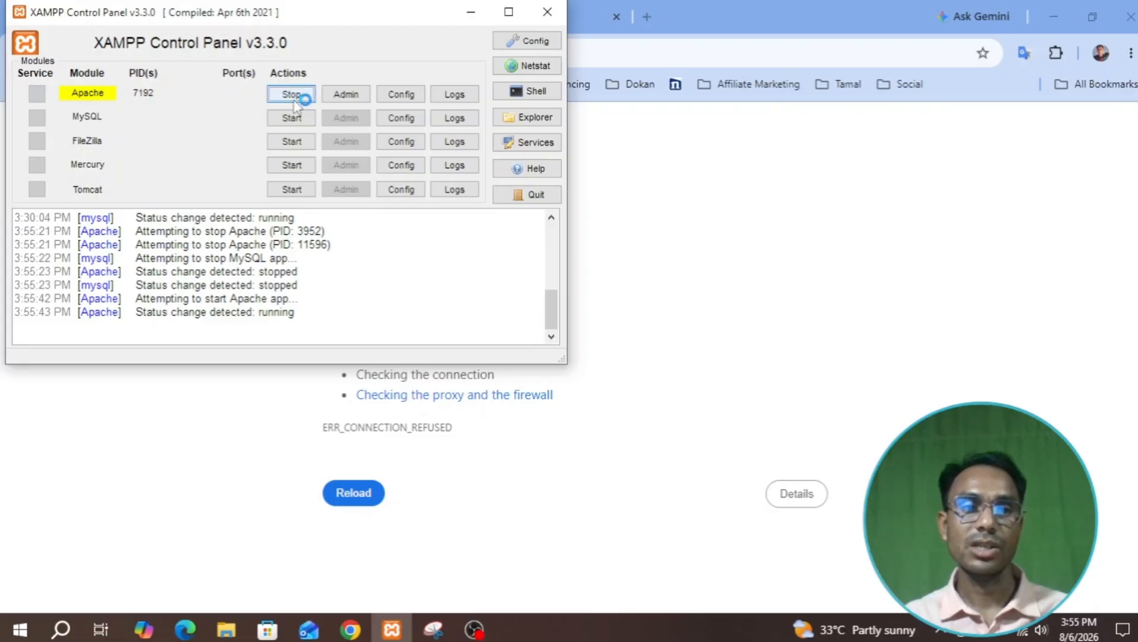
{"action": "left_click", "coordinate": [291, 118]}
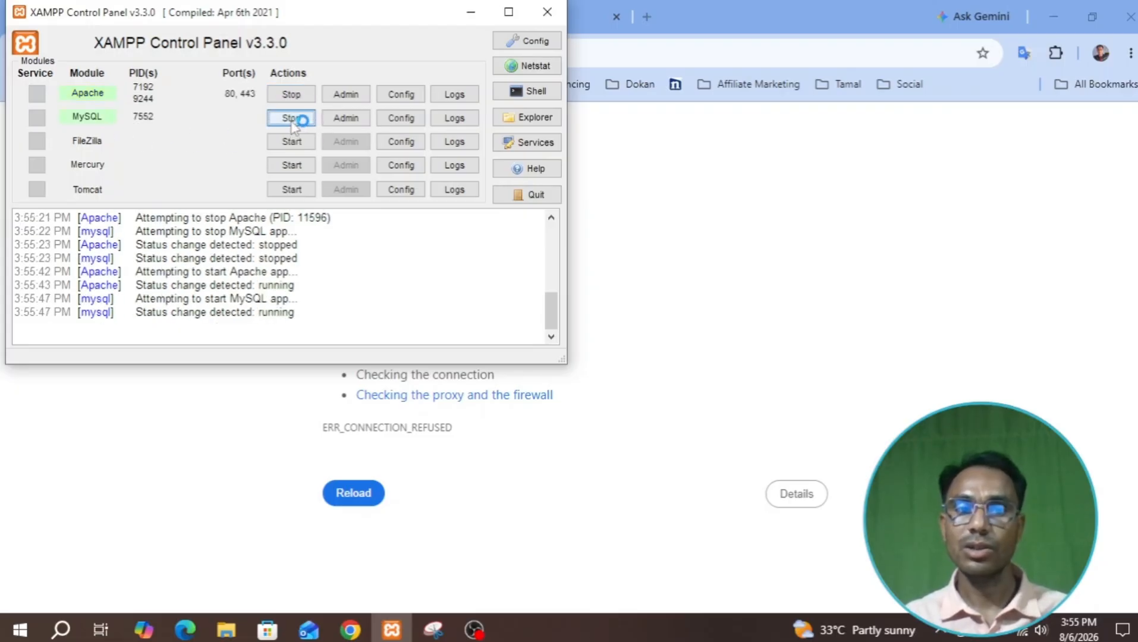
{"action": "left_click", "coordinate": [470, 12]}
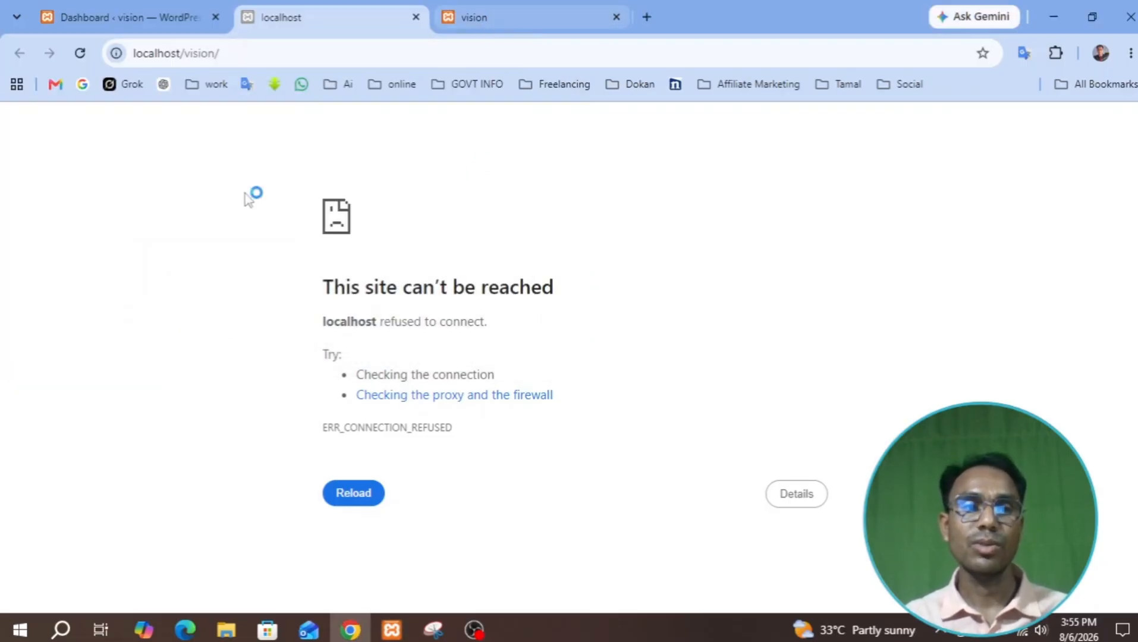
Reload the localhost/vision Blog page now that the servers are running, and scroll through it.
{"action": "left_click", "coordinate": [81, 53]}
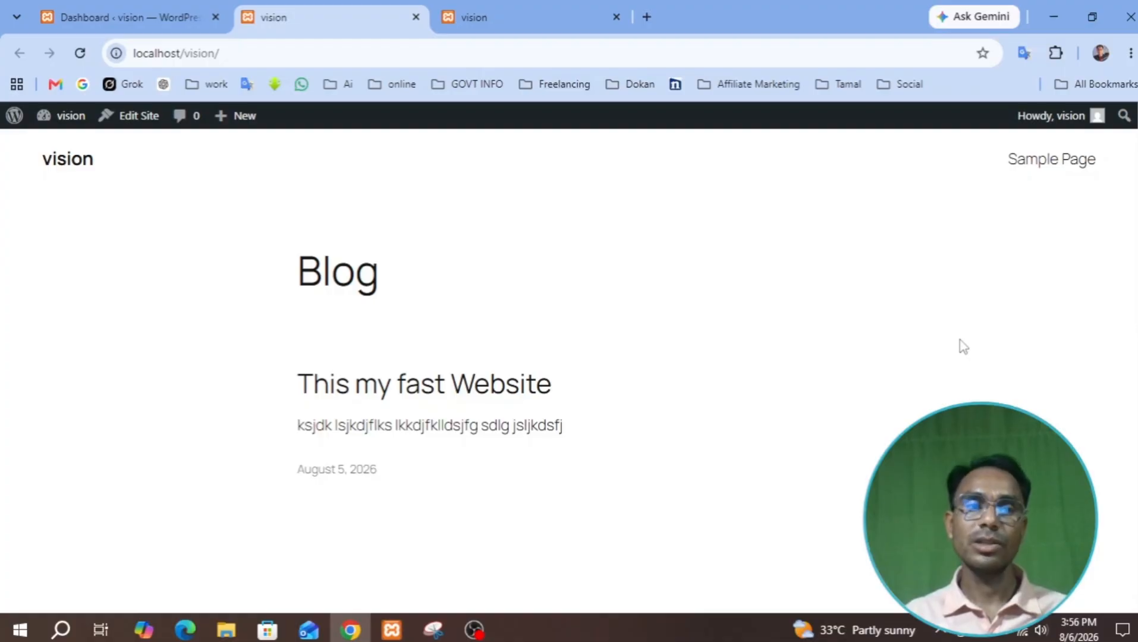
{"action": "scroll", "coordinate": [624, 397], "scroll_direction": "down", "scroll_amount": 1}
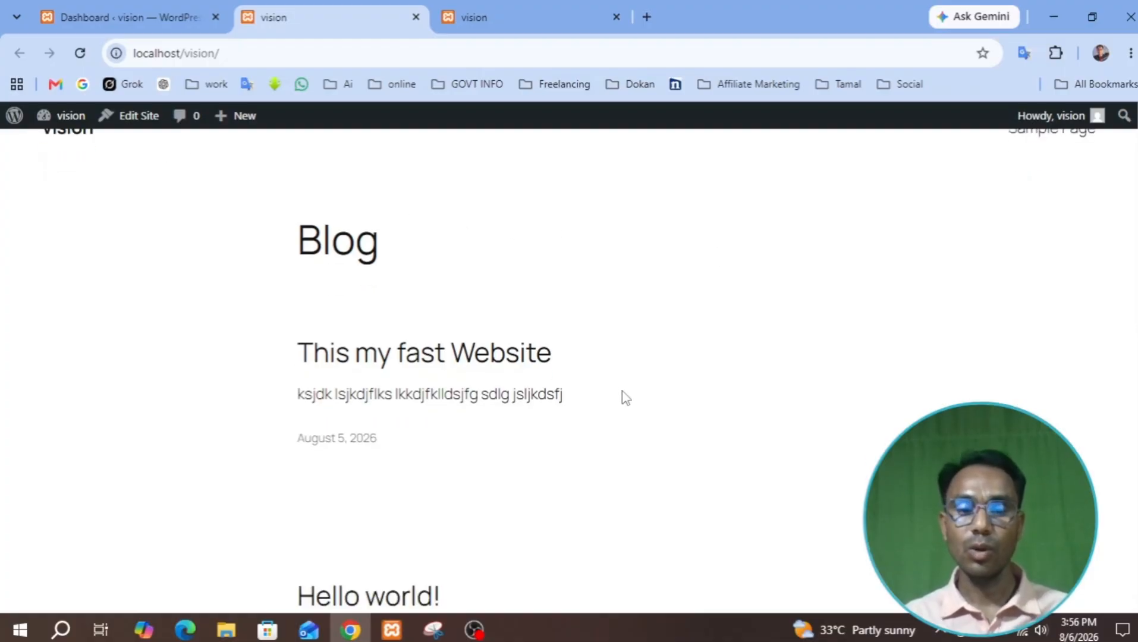
{"action": "scroll", "coordinate": [624, 397], "scroll_direction": "down", "scroll_amount": 4}
{"action": "scroll", "coordinate": [622, 396], "scroll_direction": "up", "scroll_amount": 4}
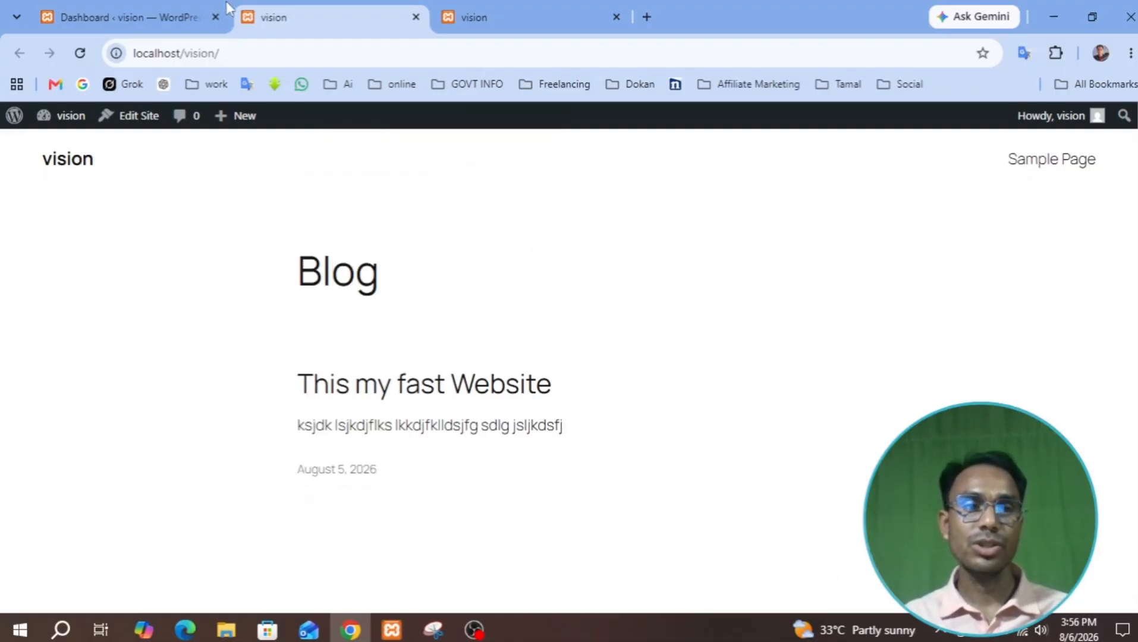
Return to the WordPress admin Dashboard tab.
{"action": "left_click", "coordinate": [118, 17]}
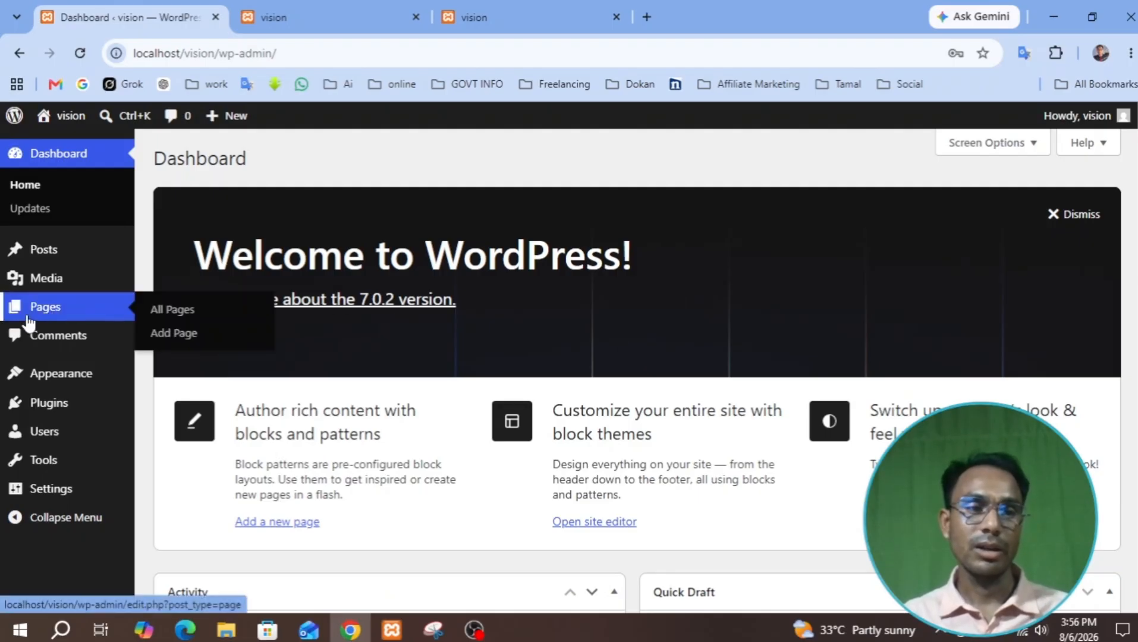
{"action": "mouse_move", "coordinate": [61, 260]}
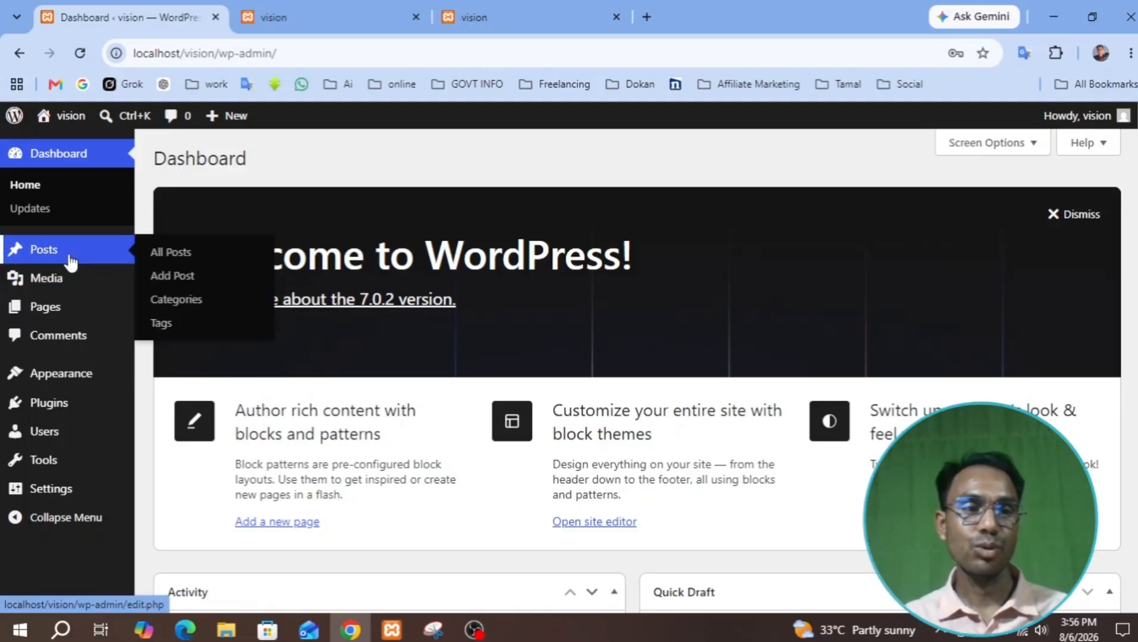
{"action": "mouse_move", "coordinate": [75, 293]}
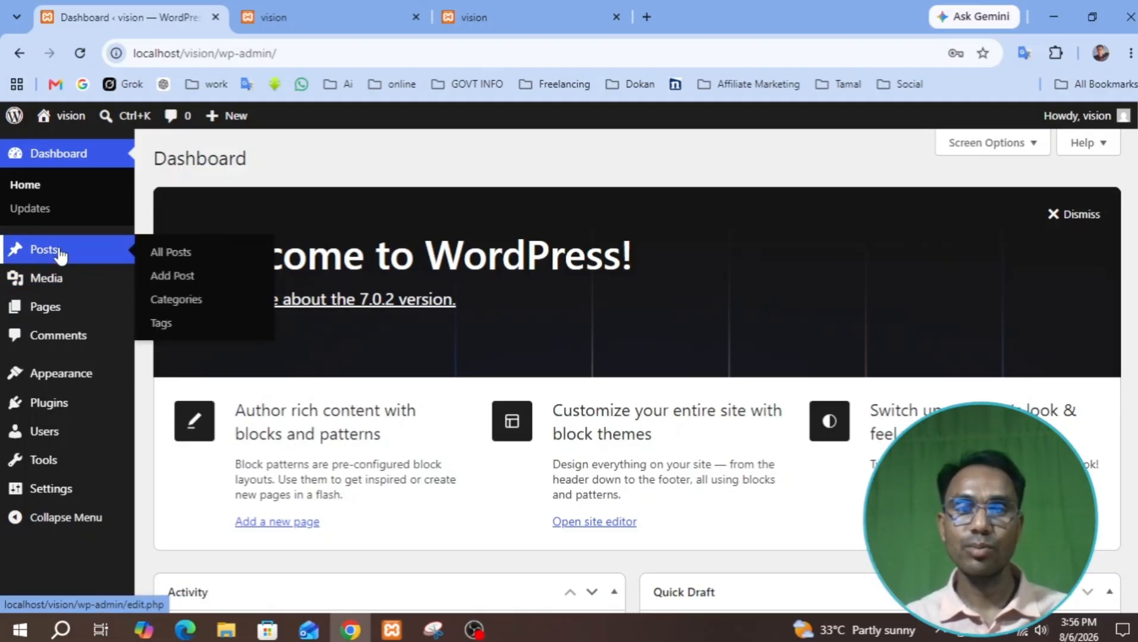